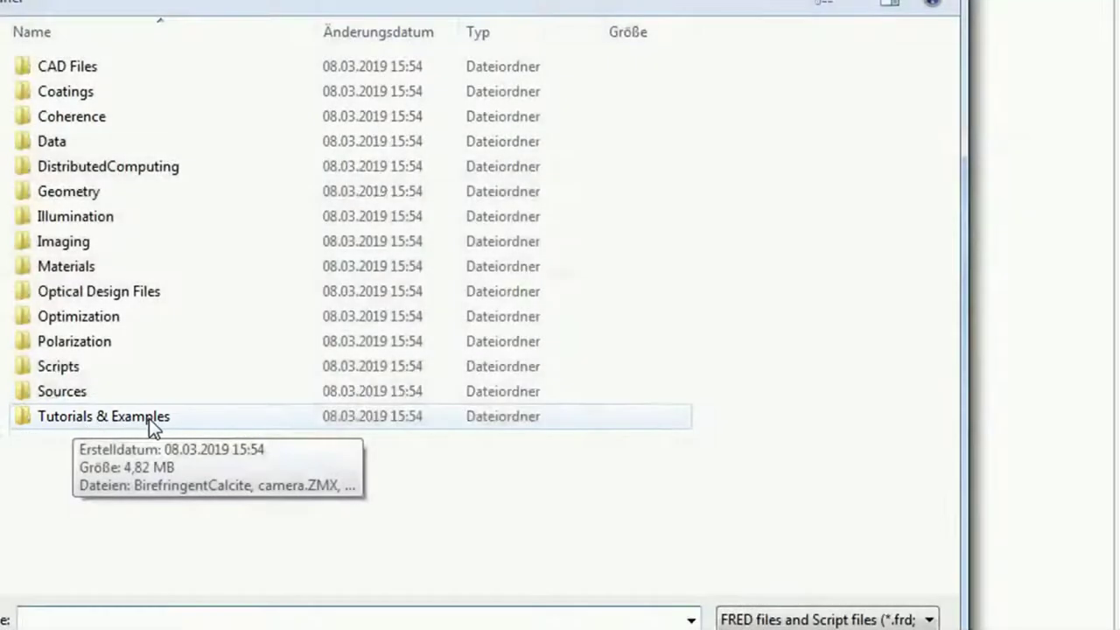
# - Open the tutorialFiberCouplingEfficiency document from the Tutorials & Examples folder
pyautogui.doubleClick(149, 419)
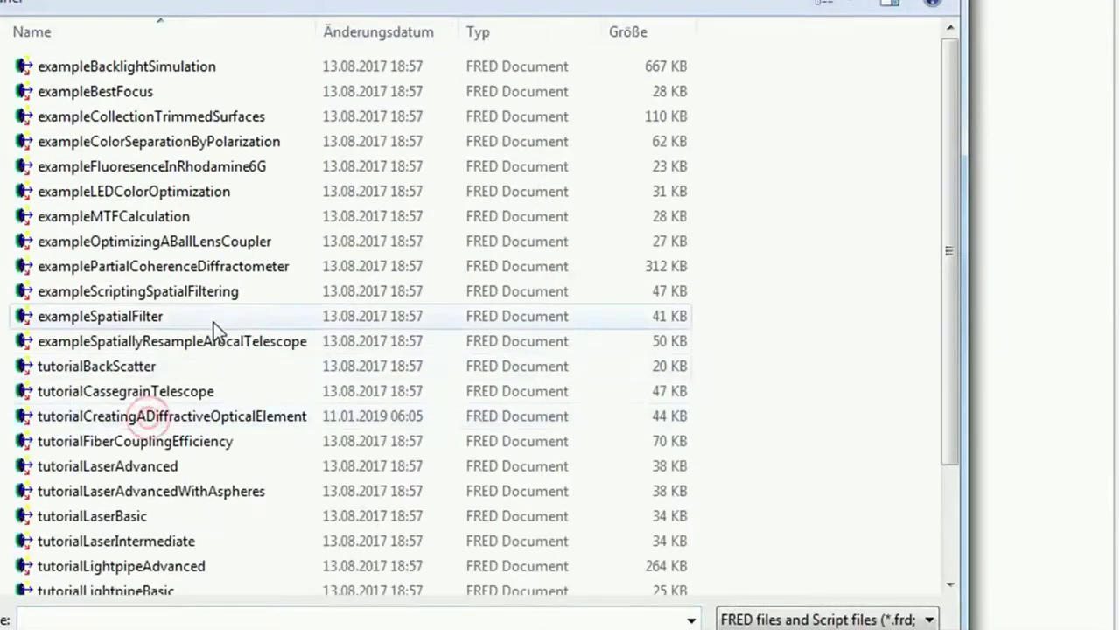
pyautogui.scroll(-2, 213, 322)
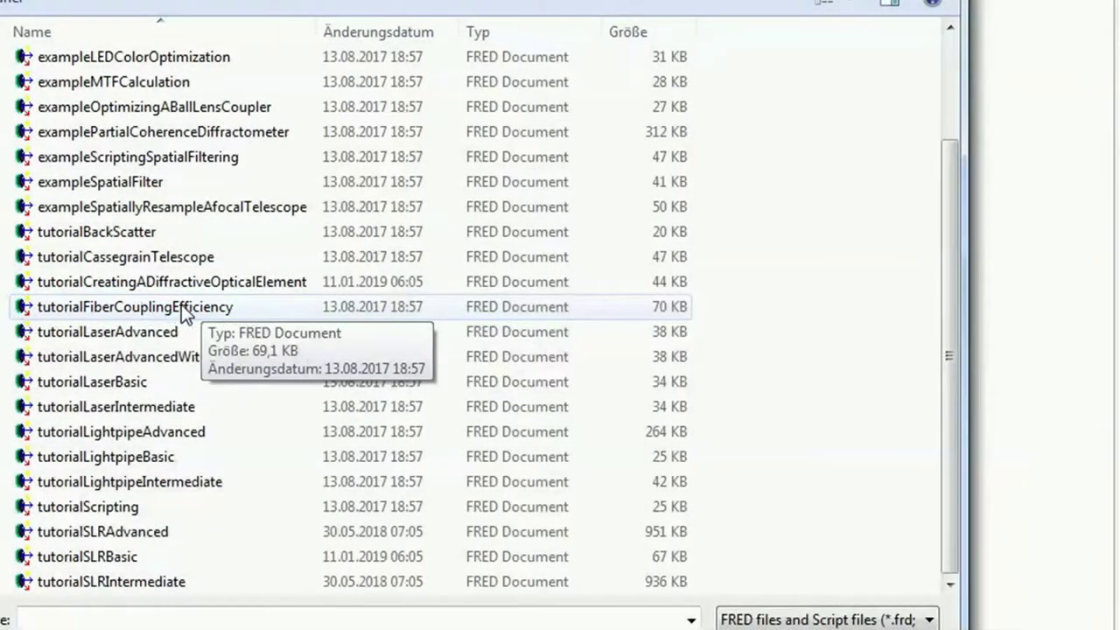
pyautogui.click(181, 306)
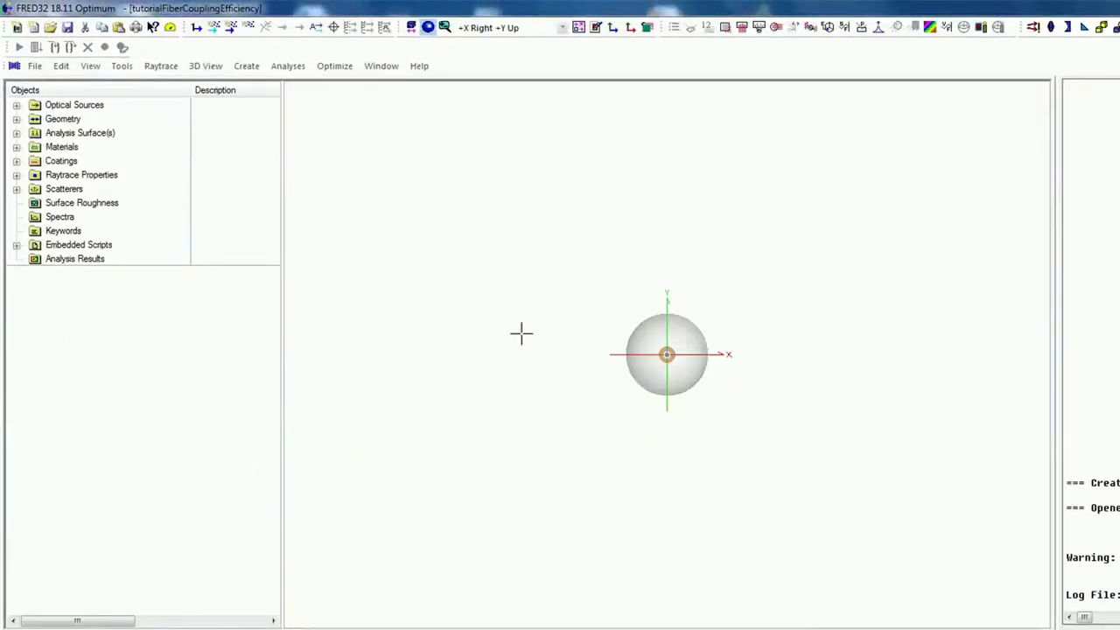
# - Rotate the model and highlight the ML725C8F laser source and the Ball Lens in the tree
pyautogui.moveTo(520, 332); pyautogui.dragTo(692, 343)
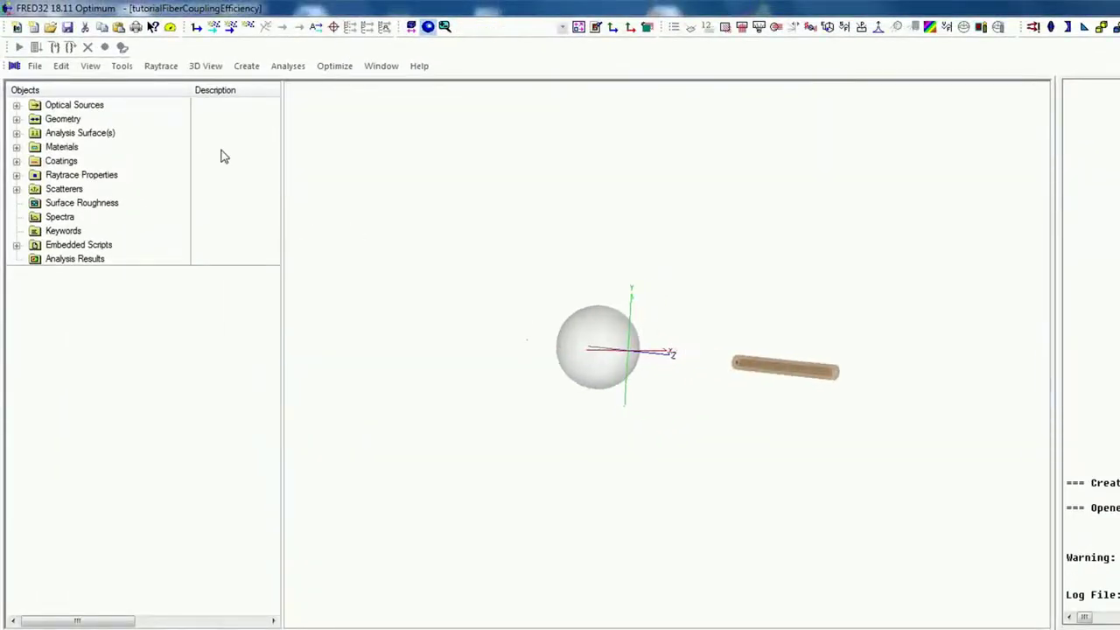
pyautogui.click(16, 105)
pyautogui.click(83, 118)
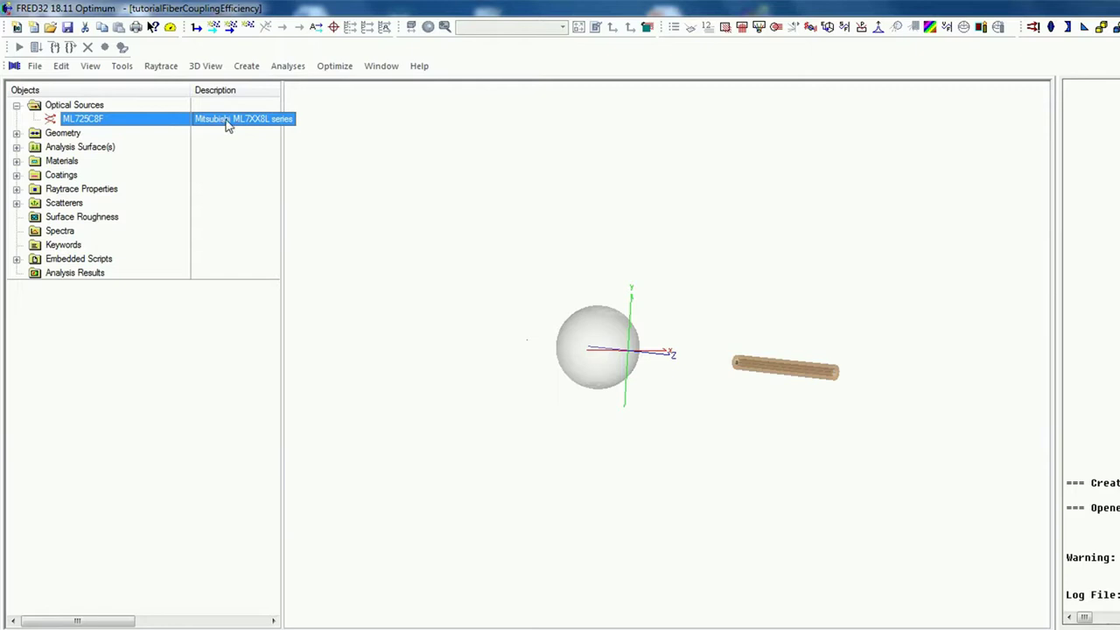
pyautogui.click(15, 133)
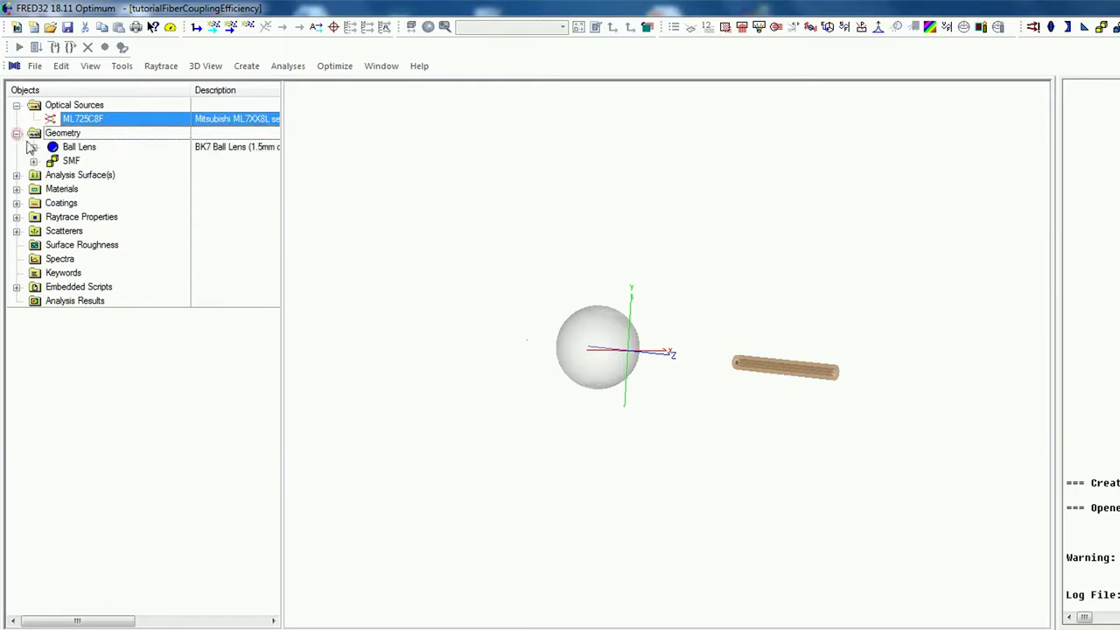
pyautogui.click(81, 147)
# - Expand the SMF fiber parts, highlight the Fiber Cladding and reveal the Fiber Interface surface
pyautogui.click(33, 161)
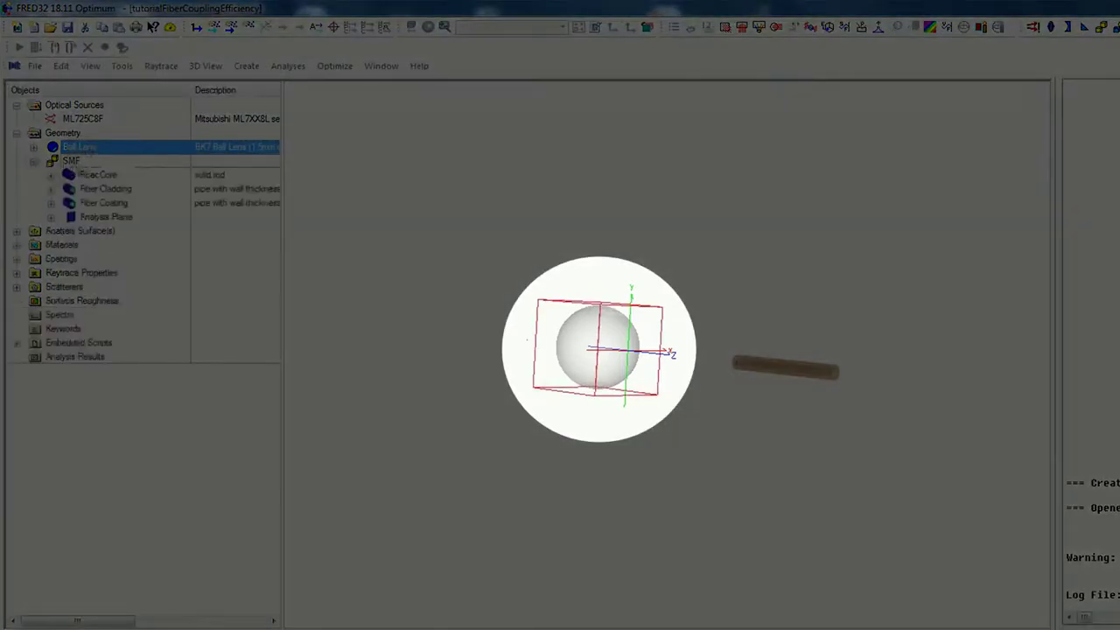
pyautogui.click(96, 188)
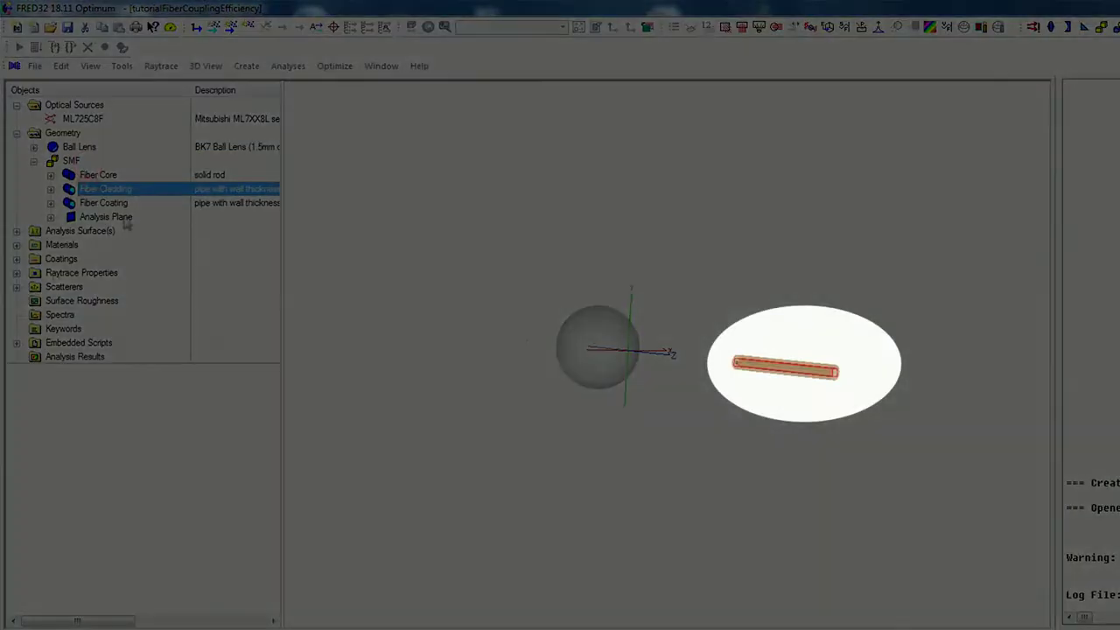
pyautogui.scroll(5, 700, 315)
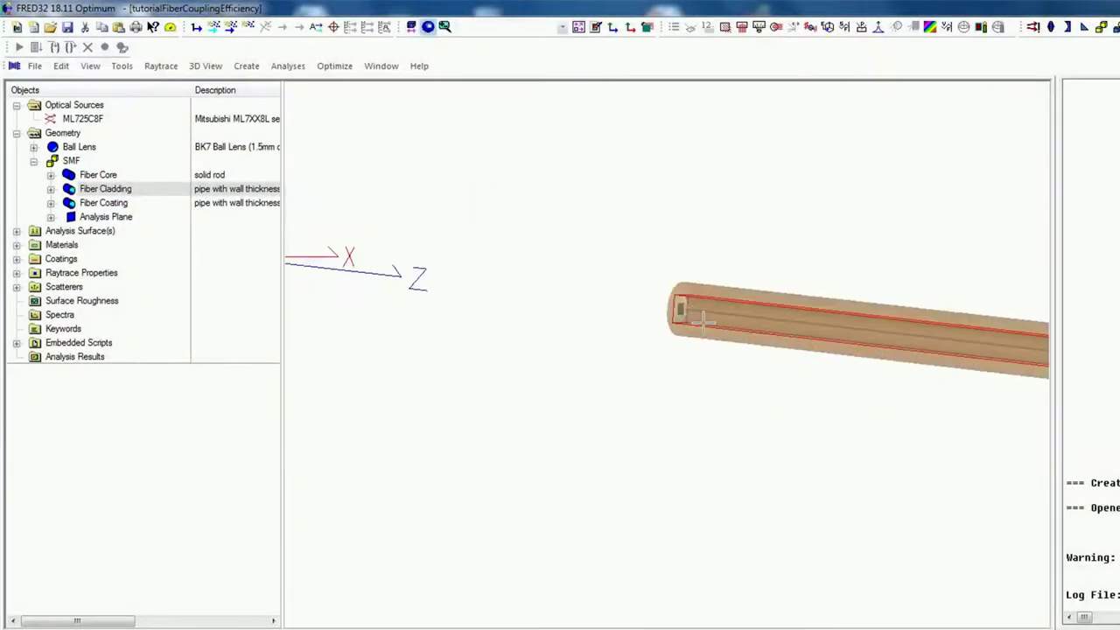
pyautogui.scroll(-3, 703, 313)
pyautogui.scroll(-3, 594, 318)
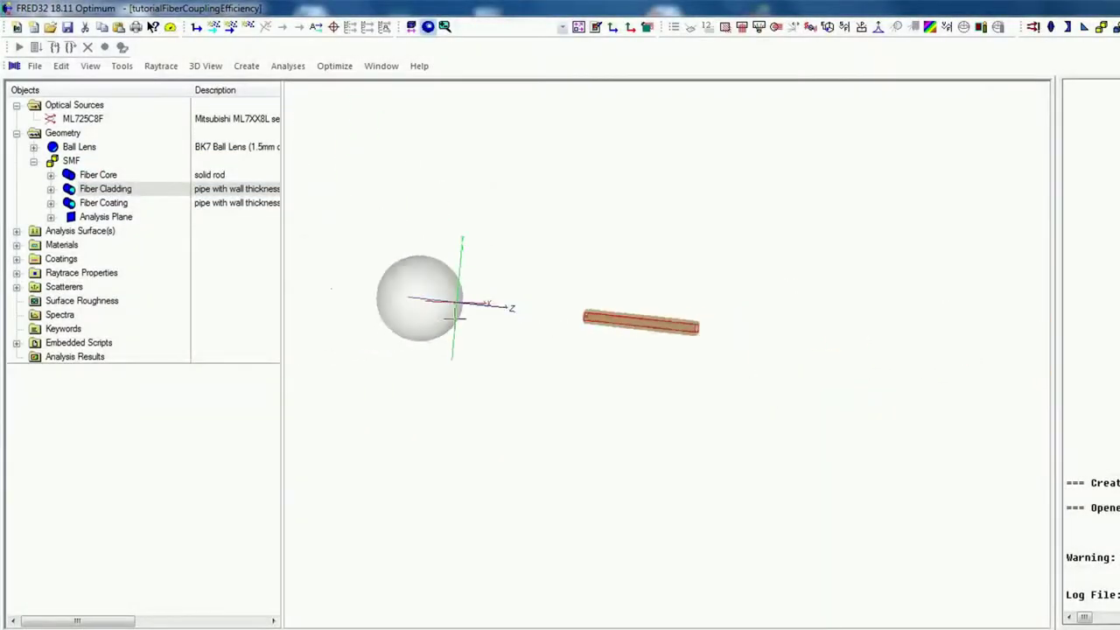
pyautogui.click(16, 231)
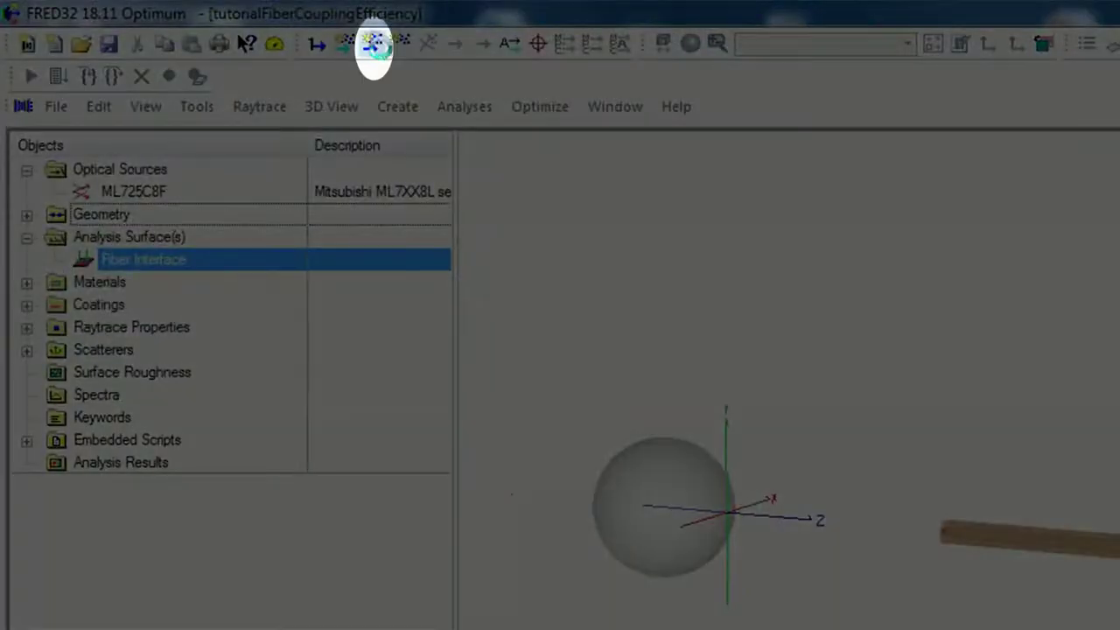
# - Trace and render the source rays, then zoom and rotate to inspect them obliquely
pyautogui.click(372, 45)
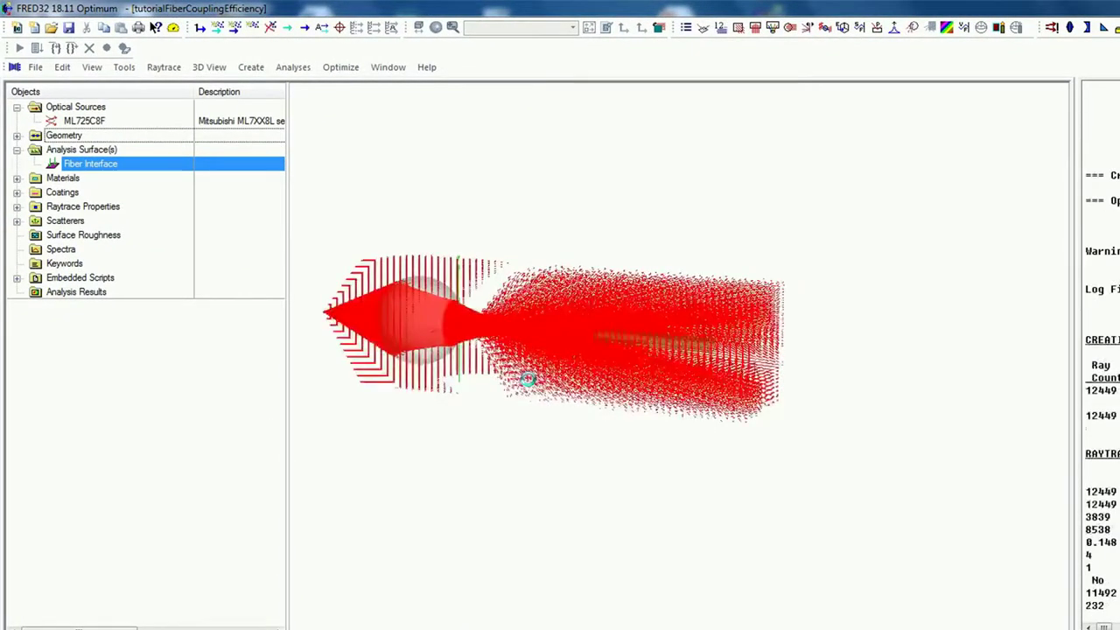
pyautogui.scroll(2, 294, 320)
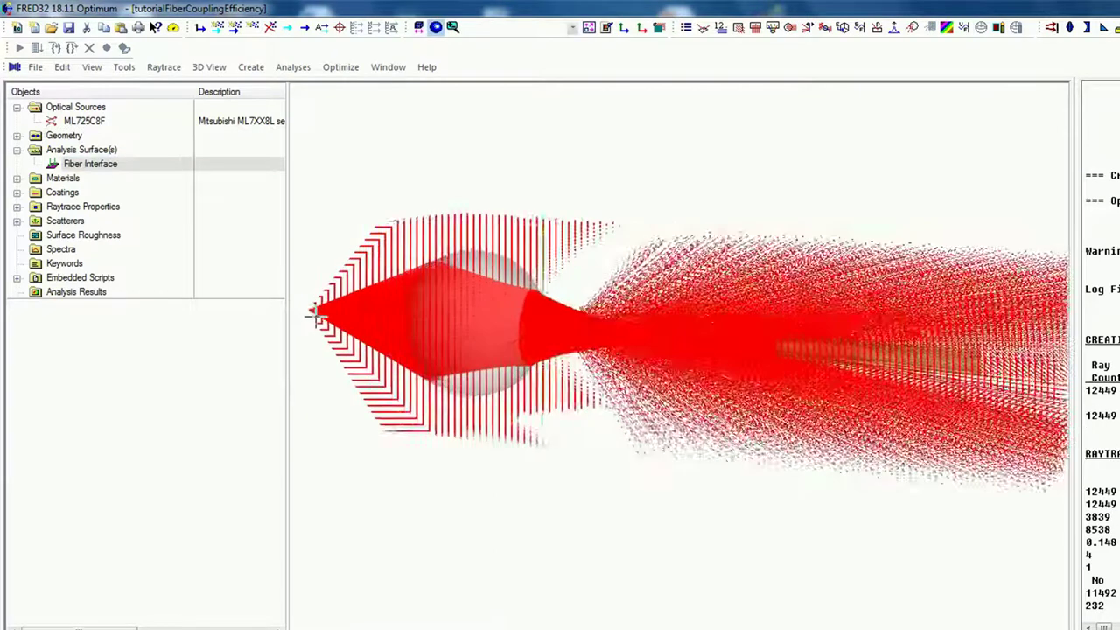
pyautogui.scroll(1, 306, 302)
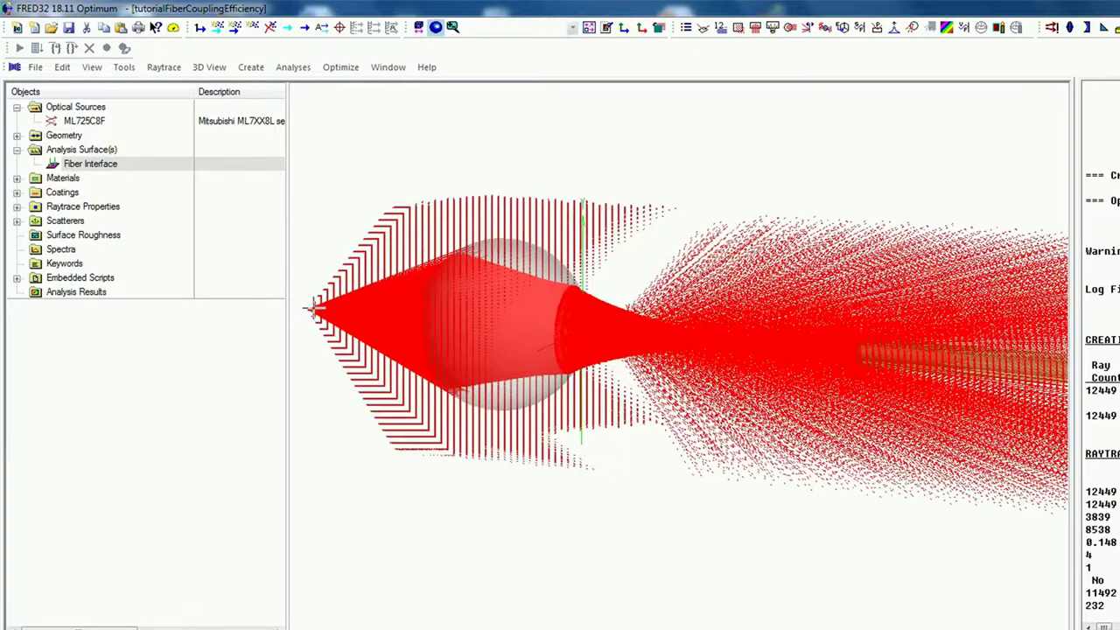
pyautogui.scroll(-1, 455, 337)
pyautogui.scroll(1, 682, 371)
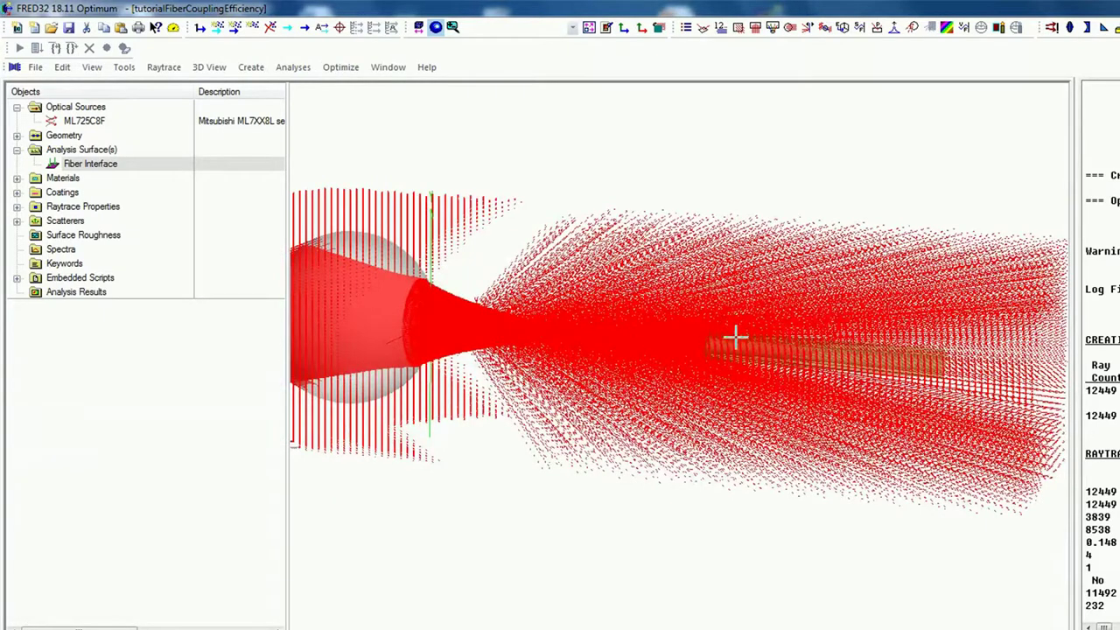
pyautogui.moveTo(738, 380)
pyautogui.mouseDown()
pyautogui.moveTo(567, 394)
pyautogui.moveTo(674, 393)
pyautogui.mouseUp()
pyautogui.scroll(-2, 339, 368)
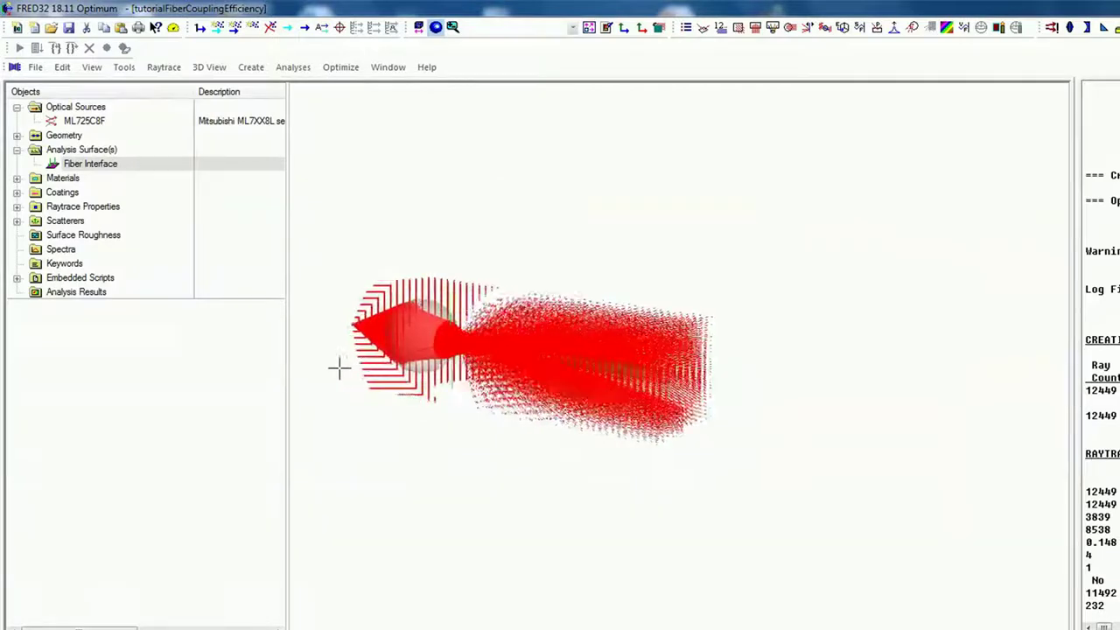
pyautogui.scroll(2, 339, 368)
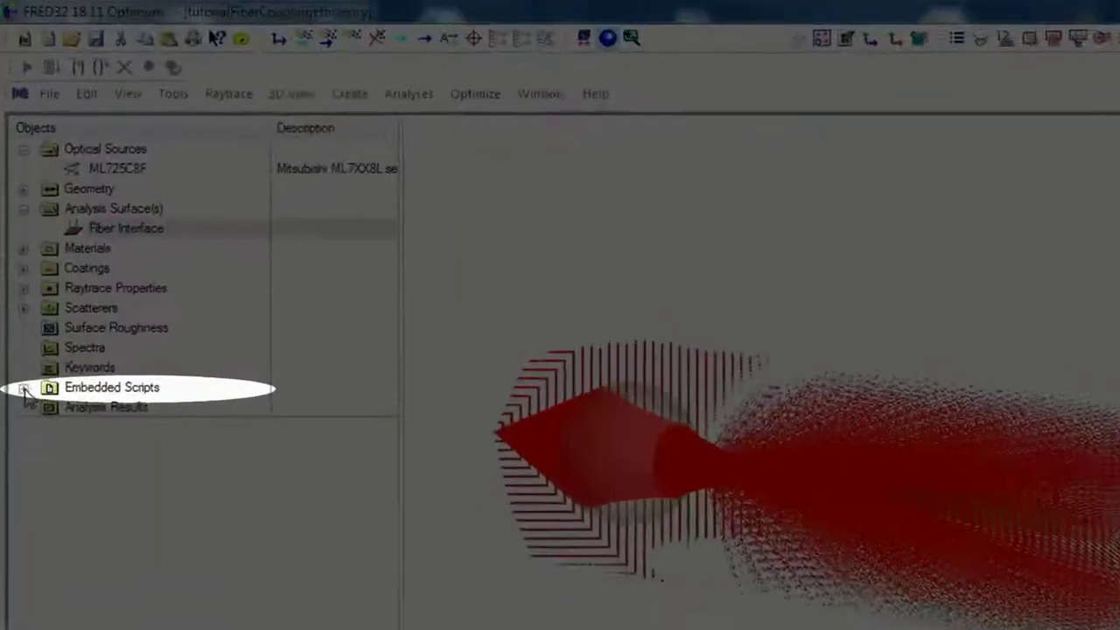
# - Expand Embedded Scripts to show the Distance Scan, Lateral Offset Scan and Tilt Scan scripts
pyautogui.click(17, 277)
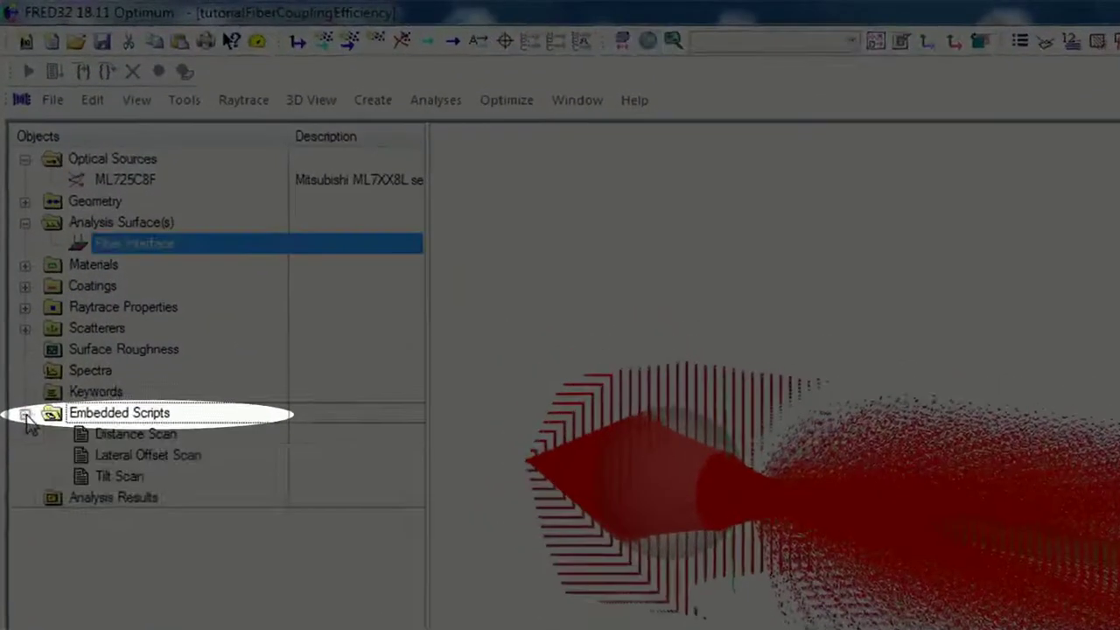
pyautogui.click(94, 434)
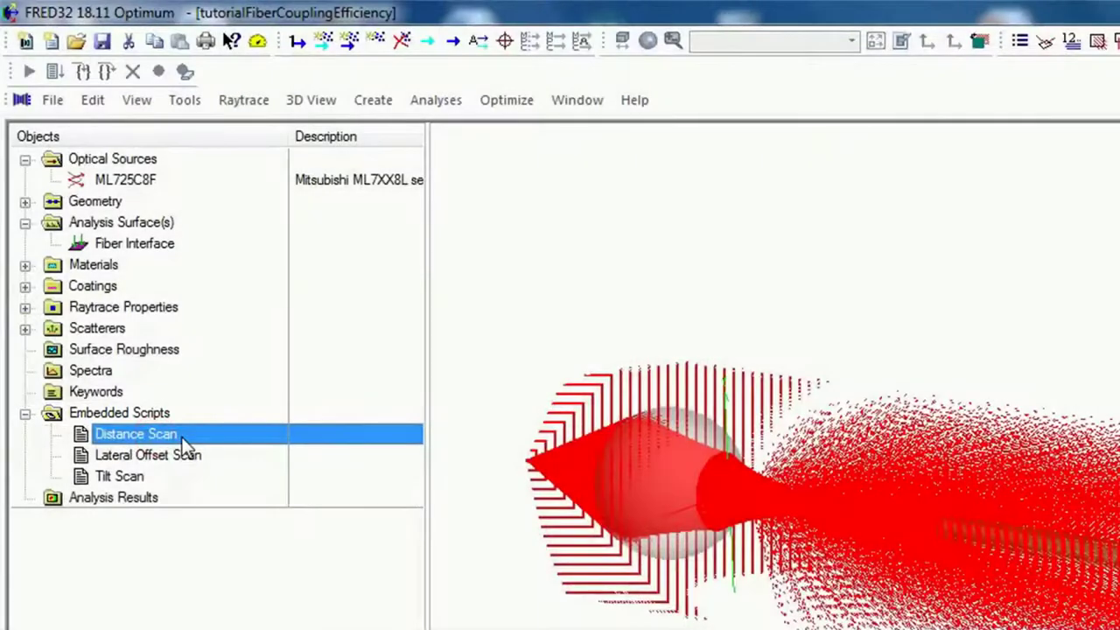
pyautogui.click(157, 455)
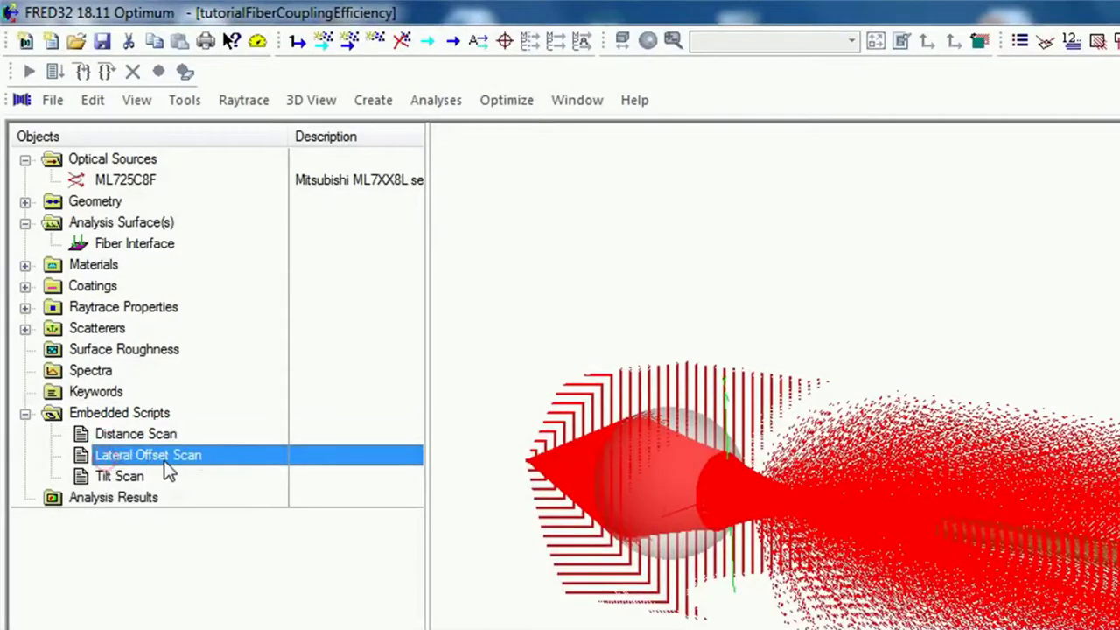
pyautogui.click(114, 481)
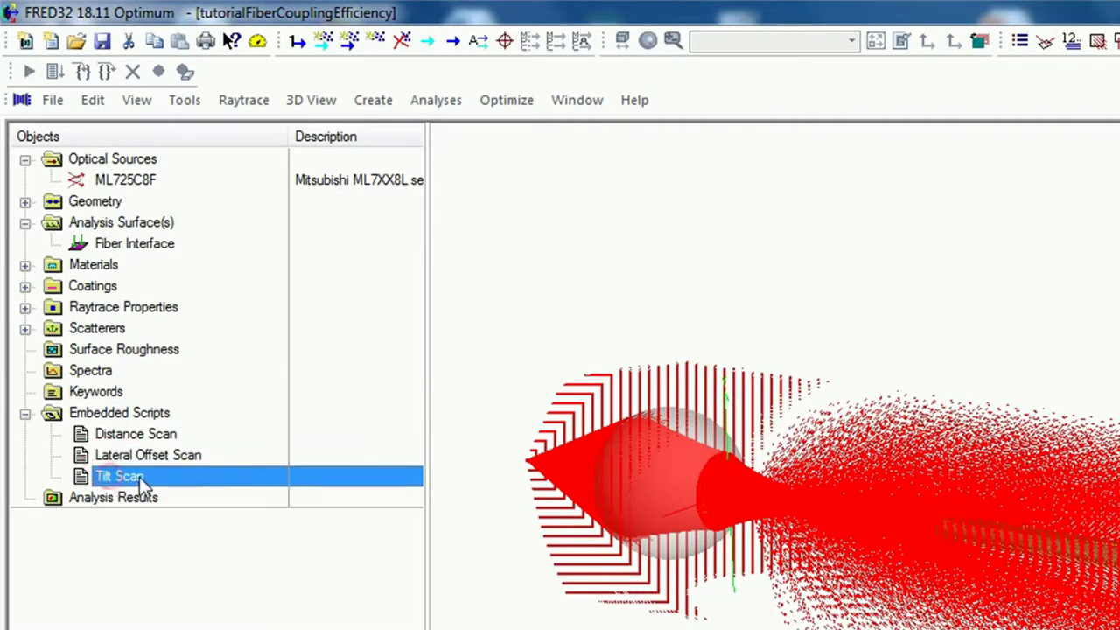
pyautogui.click(146, 453)
pyautogui.click(145, 431)
pyautogui.click(531, 608)
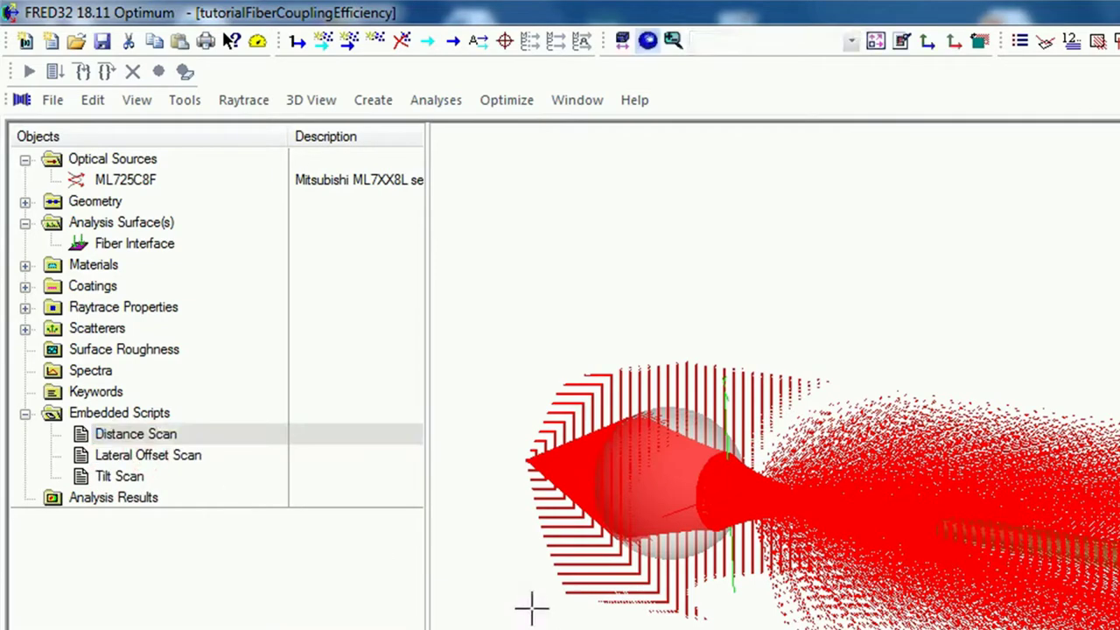
# - Read through the Distance Scan script code, then close the editor
pyautogui.doubleClick(145, 432)
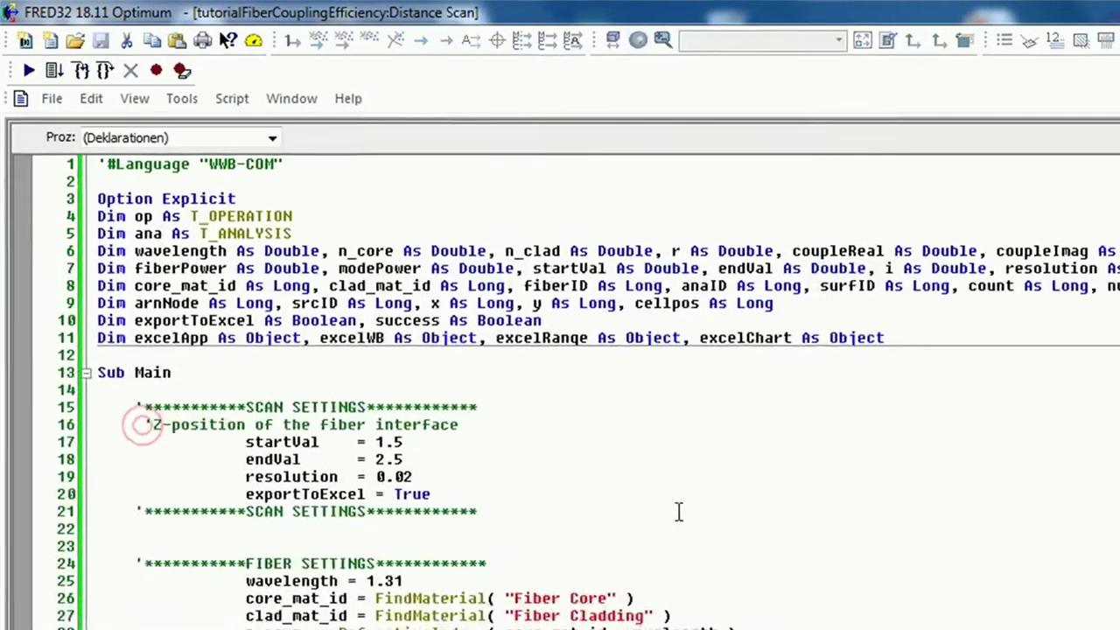
pyautogui.scroll(-2, 411, 395)
pyautogui.scroll(-5, 411, 396)
pyautogui.scroll(-5, 411, 396)
pyautogui.scroll(-2, 411, 395)
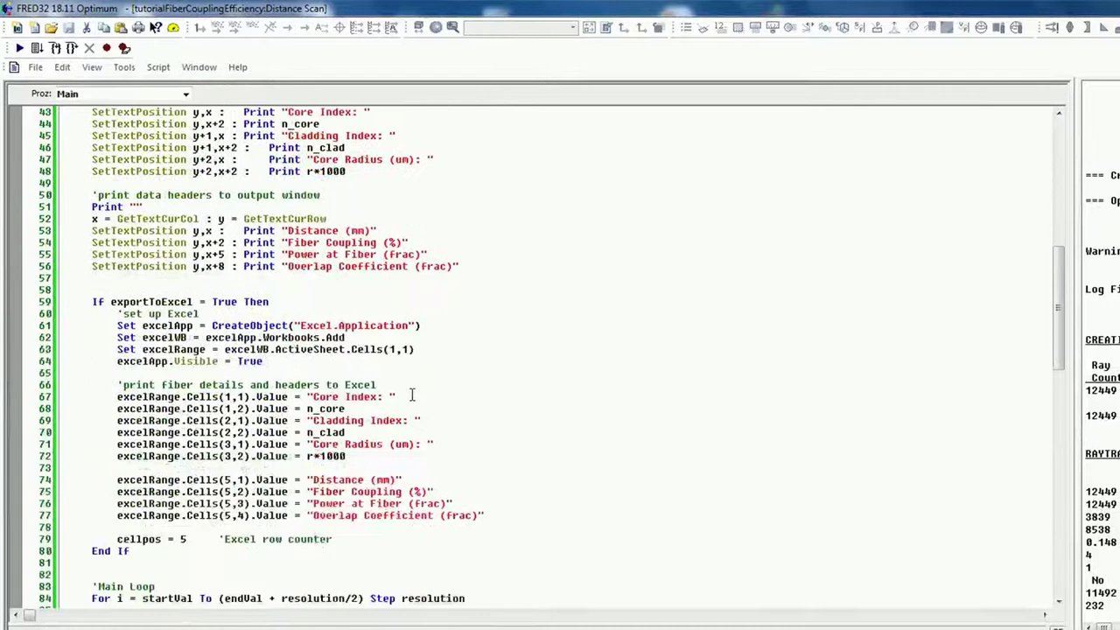
pyautogui.scroll(-4, 411, 395)
pyautogui.scroll(10, 411, 395)
pyautogui.scroll(2, 409, 396)
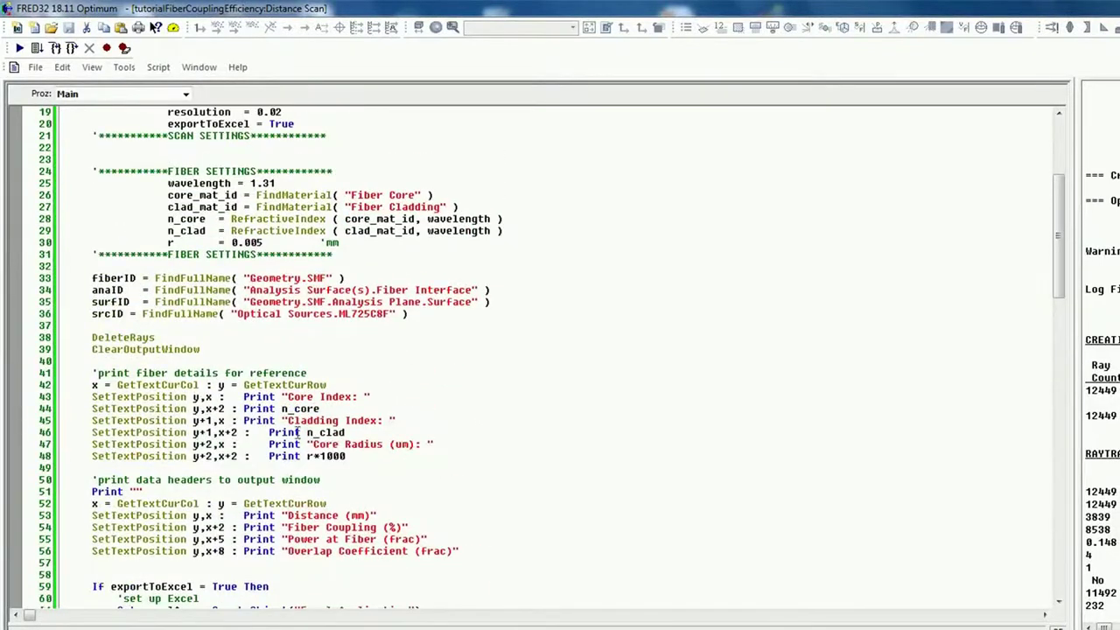
pyautogui.scroll(2, 386, 407)
pyautogui.scroll(2, 390, 398)
pyautogui.scroll(-2, 390, 390)
pyautogui.scroll(-5, 391, 388)
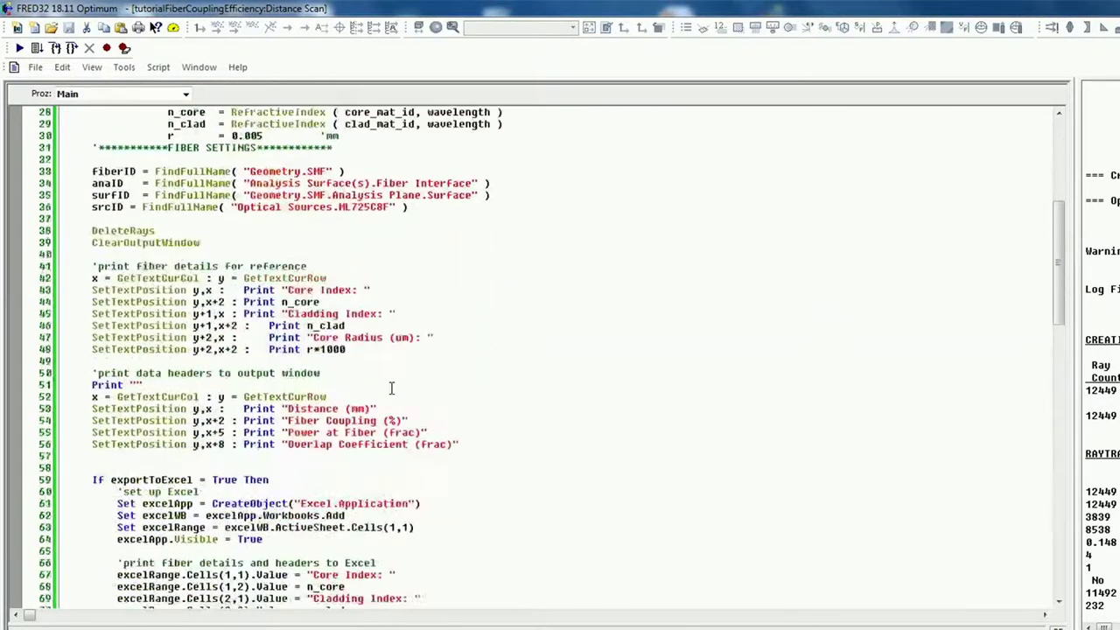
pyautogui.scroll(-4, 391, 388)
pyautogui.scroll(-3, 391, 387)
pyautogui.scroll(-5, 391, 388)
pyautogui.scroll(4, 391, 388)
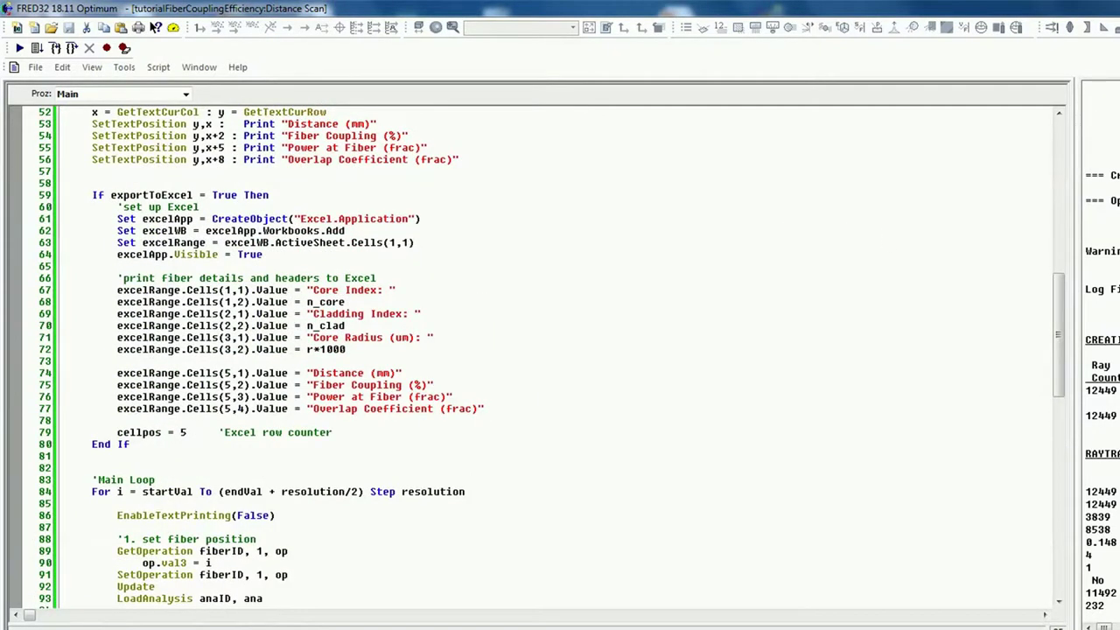
pyautogui.scroll(1, 730, 273)
pyautogui.scroll(2, 723, 280)
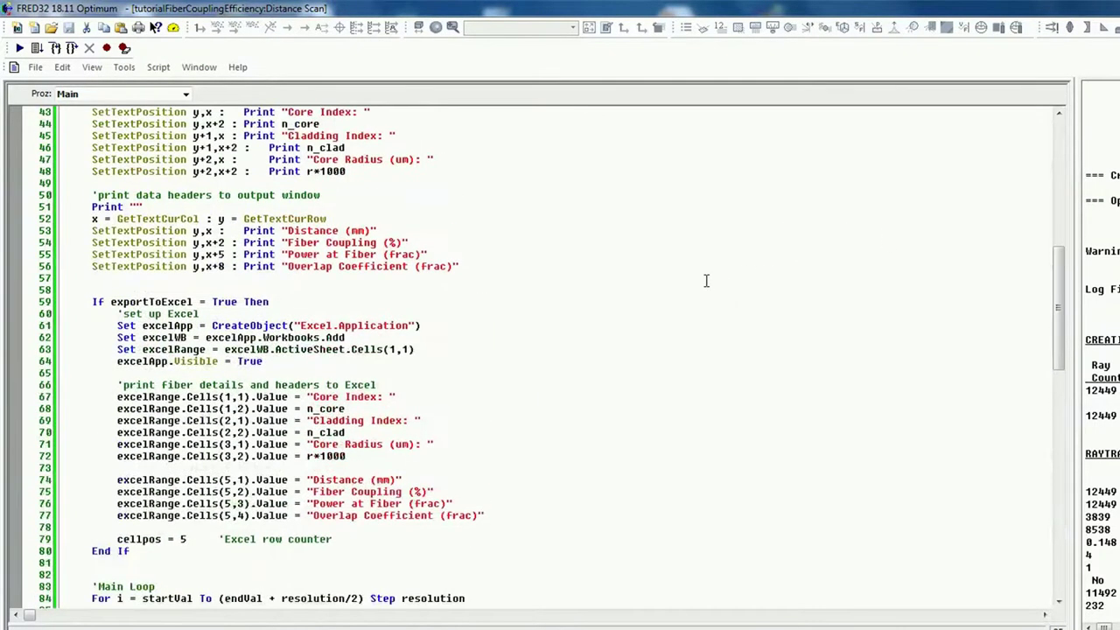
pyautogui.scroll(4, 706, 280)
pyautogui.scroll(4, 719, 271)
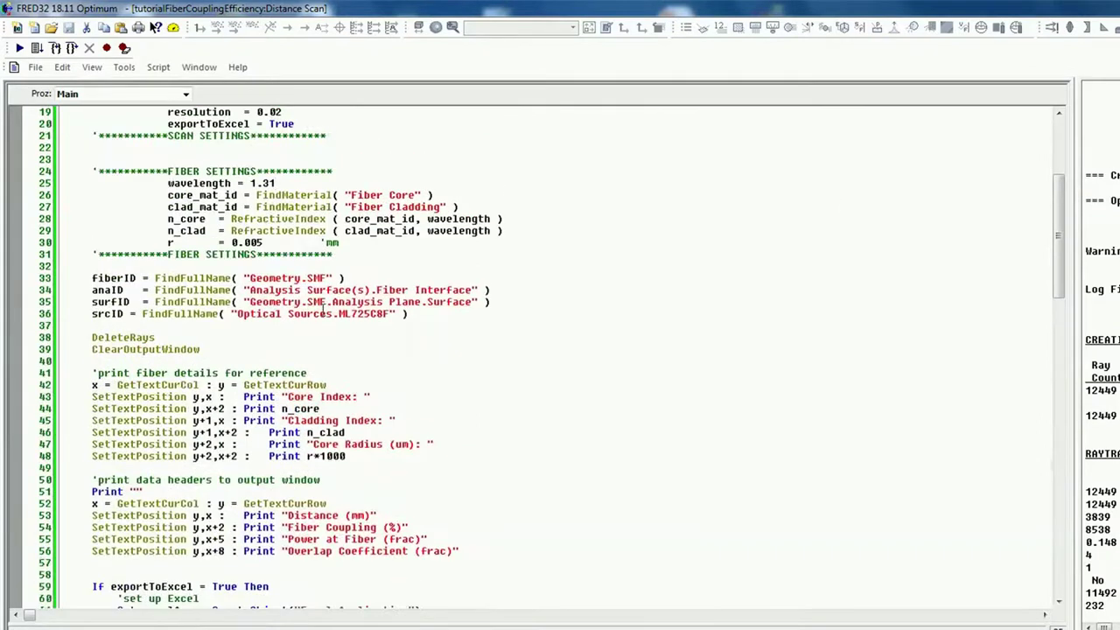
pyautogui.scroll(-2, 324, 308)
pyautogui.scroll(-6, 353, 309)
pyautogui.scroll(-8, 368, 311)
pyautogui.scroll(-1, 409, 302)
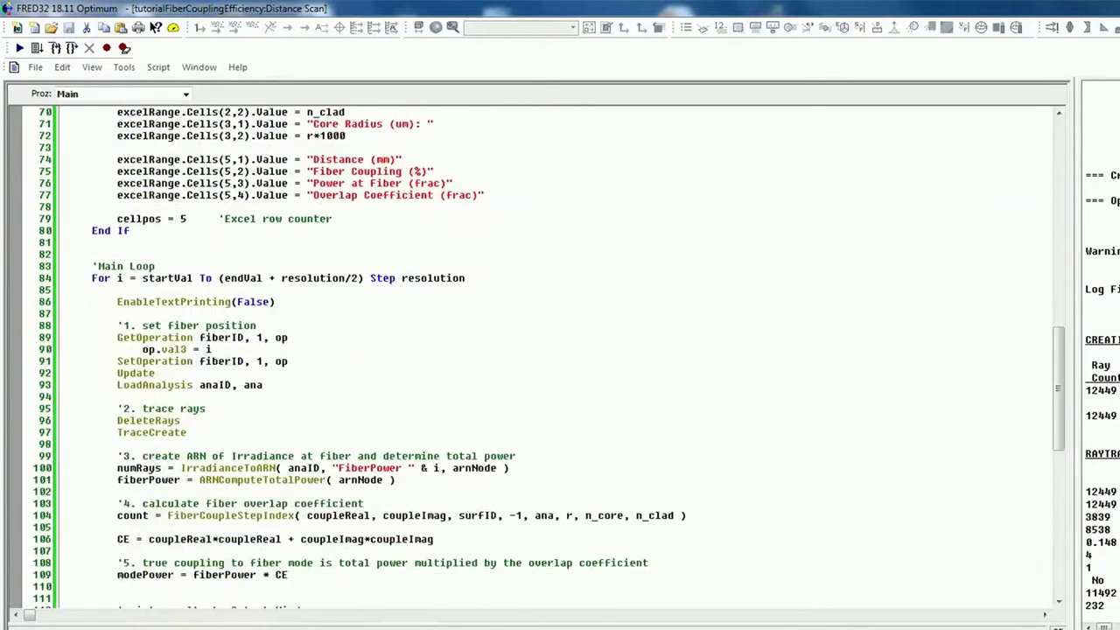
pyautogui.hotkey('ctrl', 'Tab')
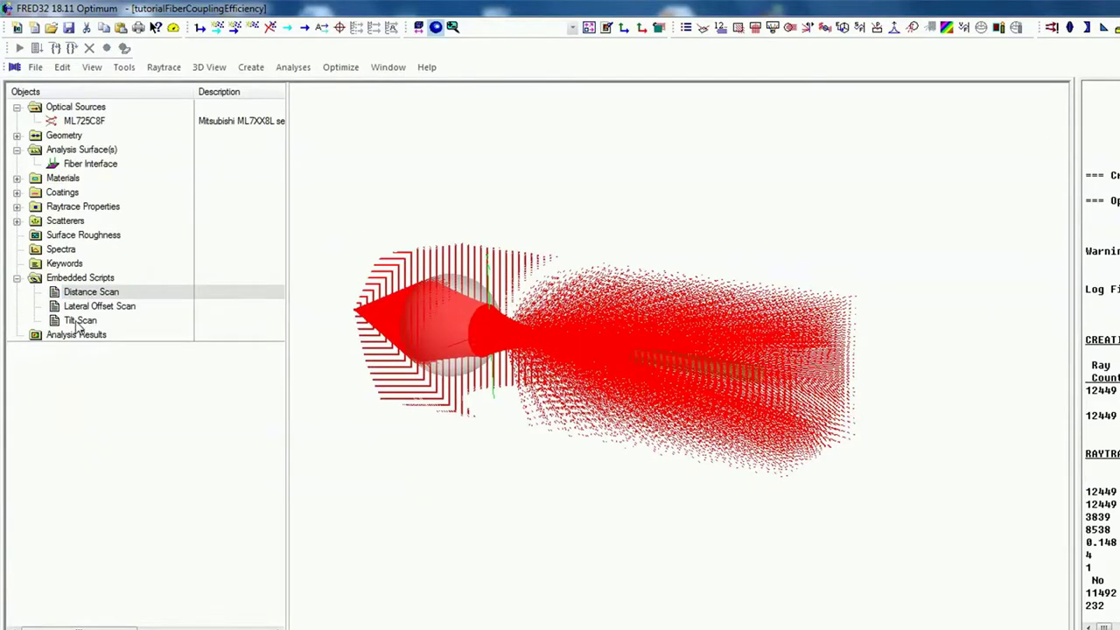
# - Delete the traced rays and run the Tilt Scan embedded script
pyautogui.click(270, 27)
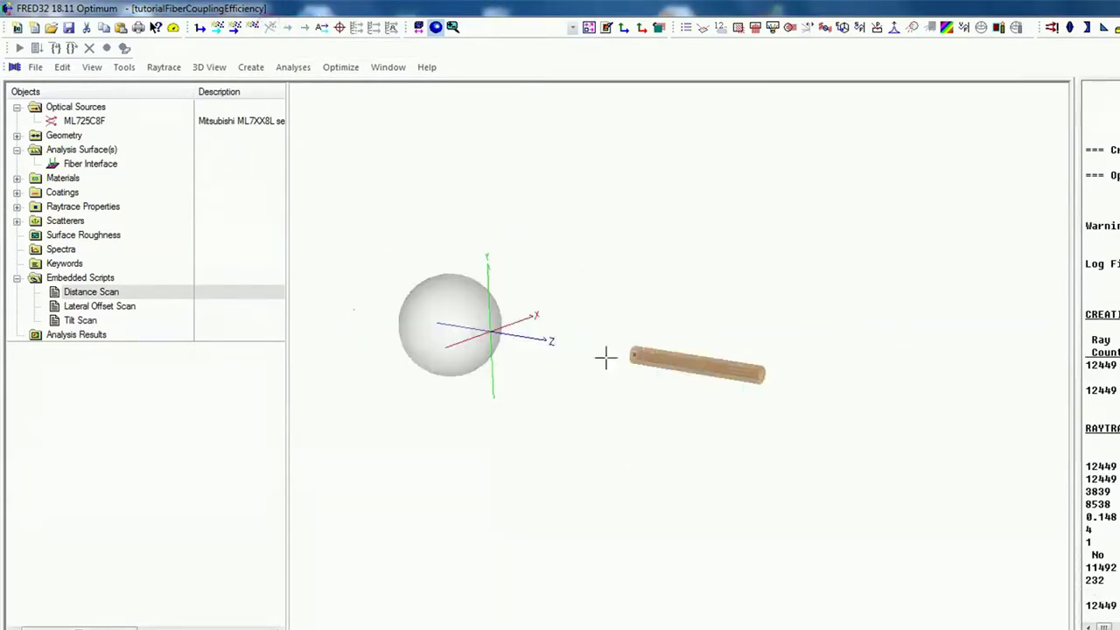
pyautogui.scroll(1, 604, 357)
pyautogui.scroll(1, 507, 357)
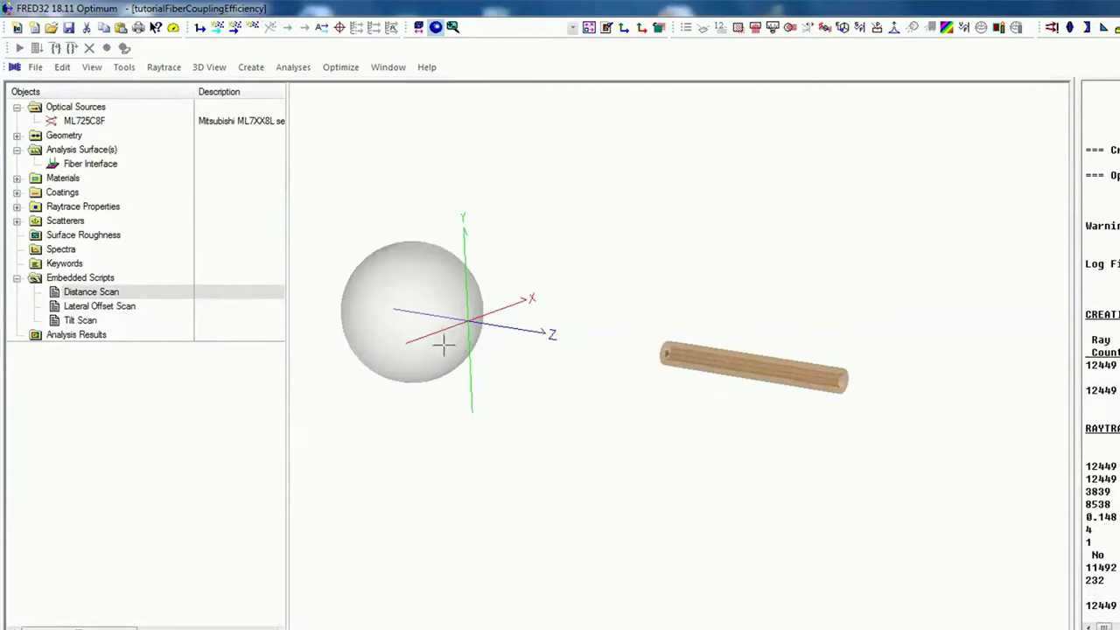
pyautogui.rightClick(81, 320)
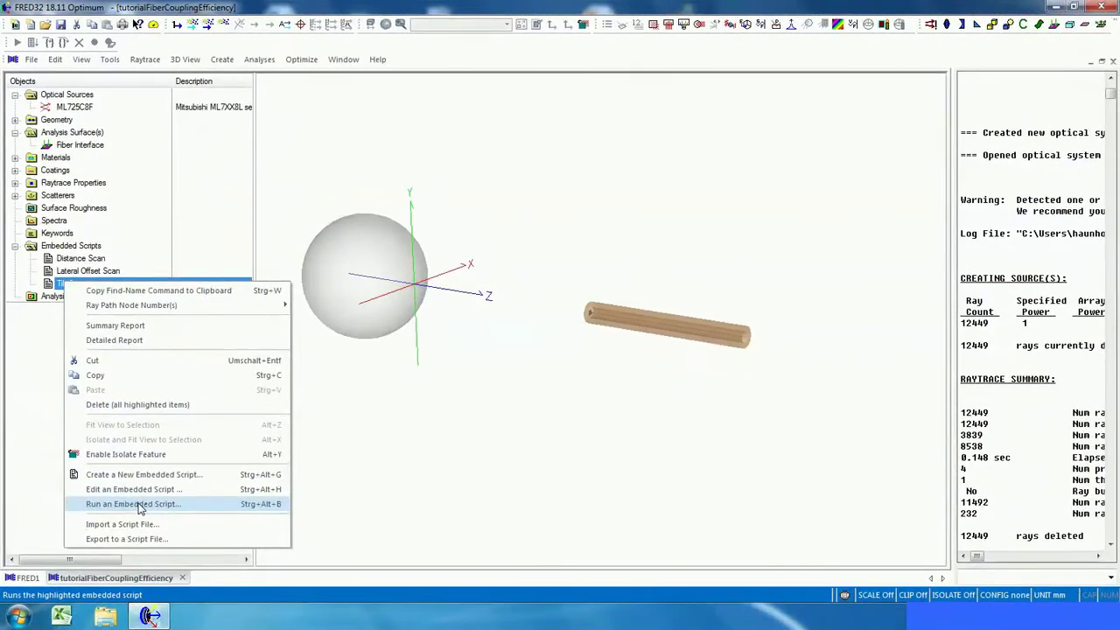
pyautogui.click(138, 505)
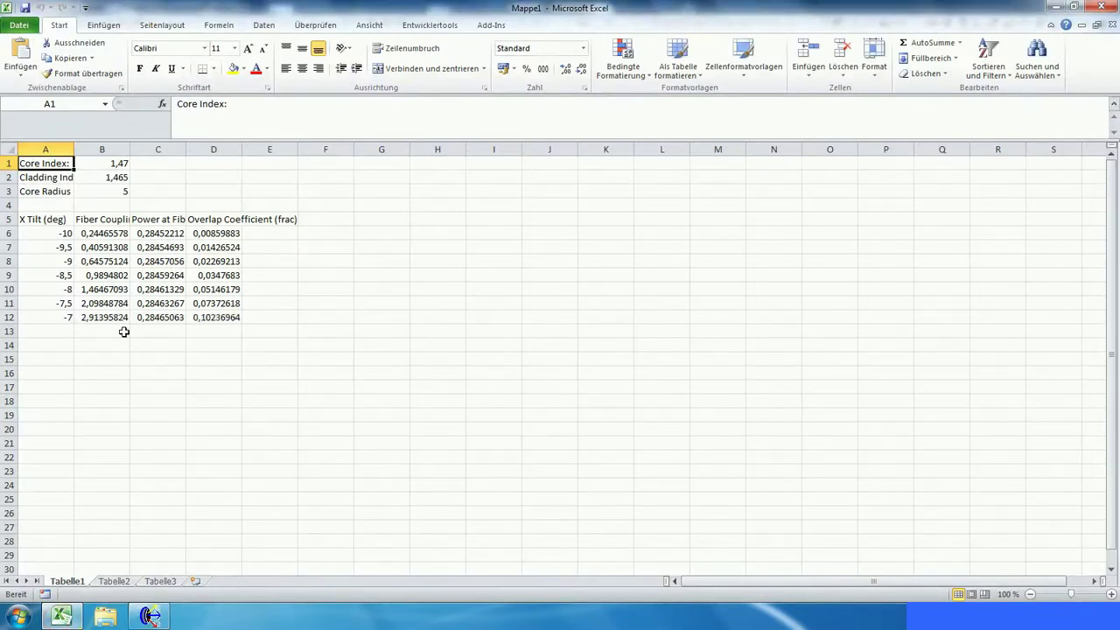
# - Check the incoming tilt values and widen column B so Fiber Coupling (%) shows fully
pyautogui.click(77, 330)
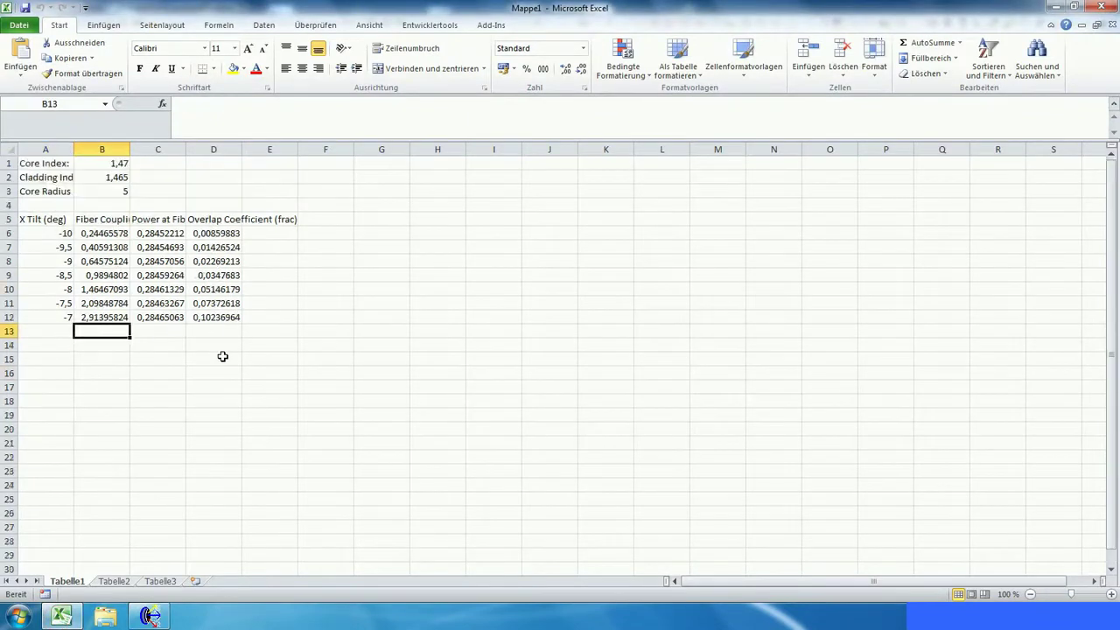
pyautogui.click(51, 344)
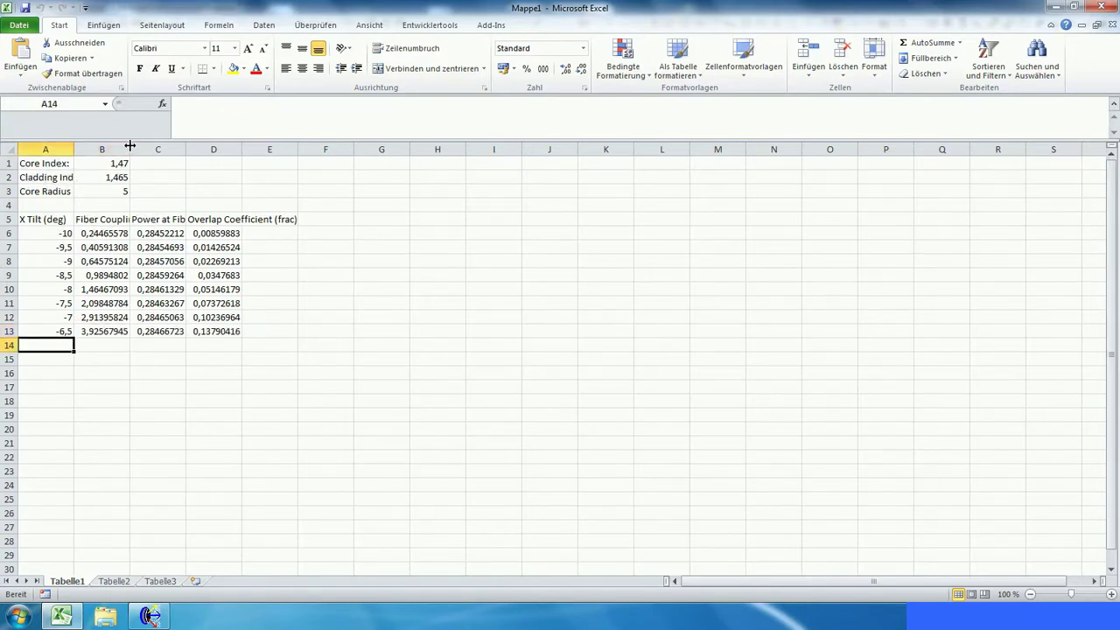
pyautogui.moveTo(130, 145); pyautogui.dragTo(173, 144)
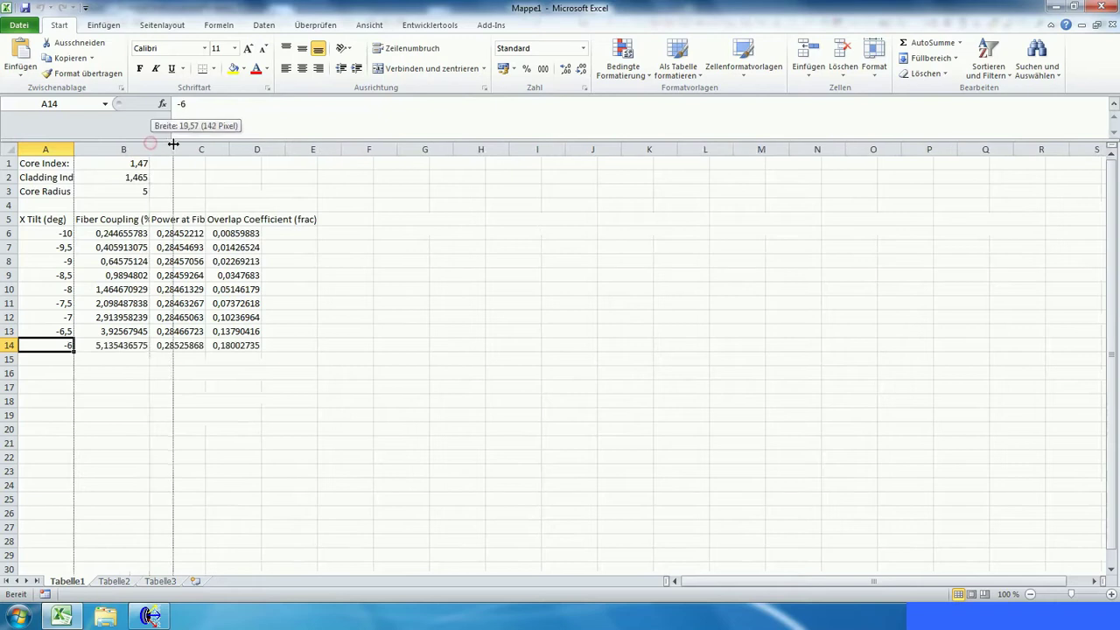
pyautogui.click(131, 219)
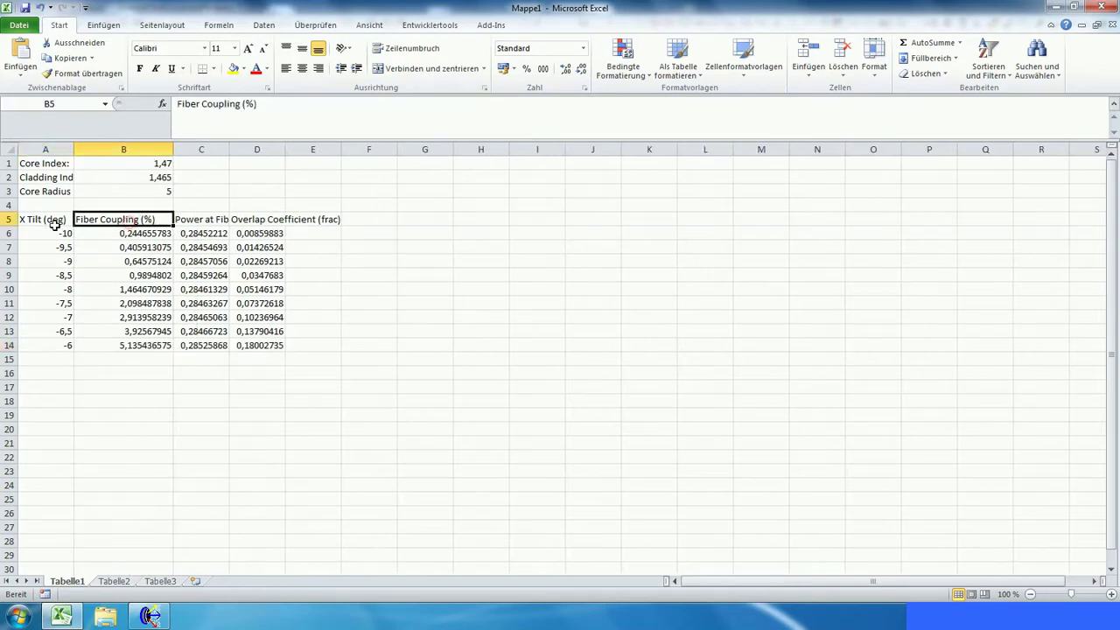
pyautogui.click(38, 223)
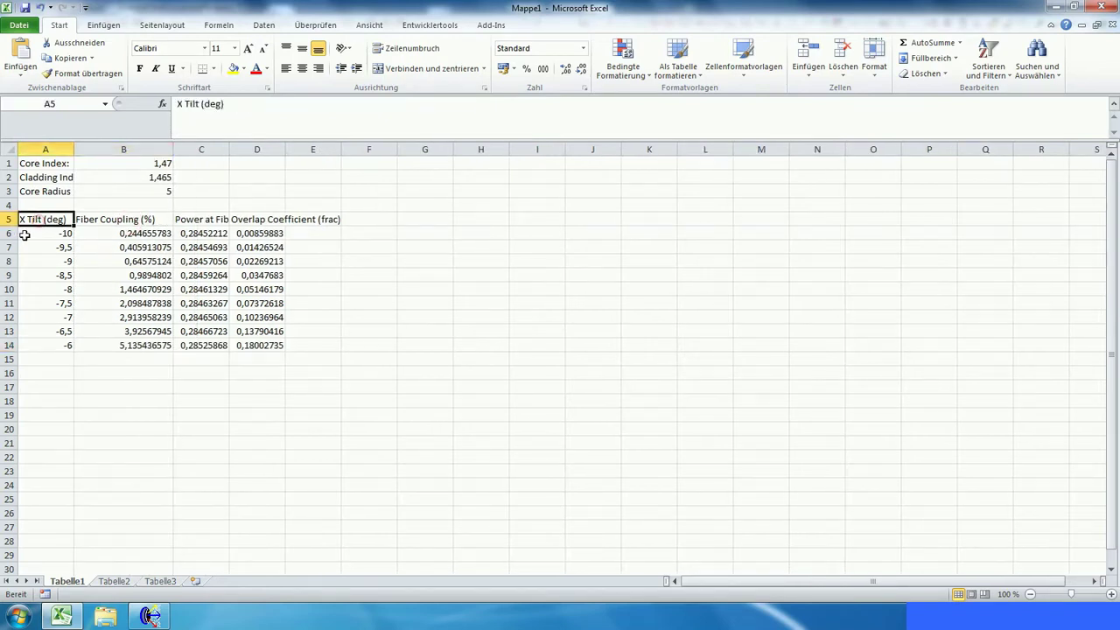
pyautogui.click(129, 222)
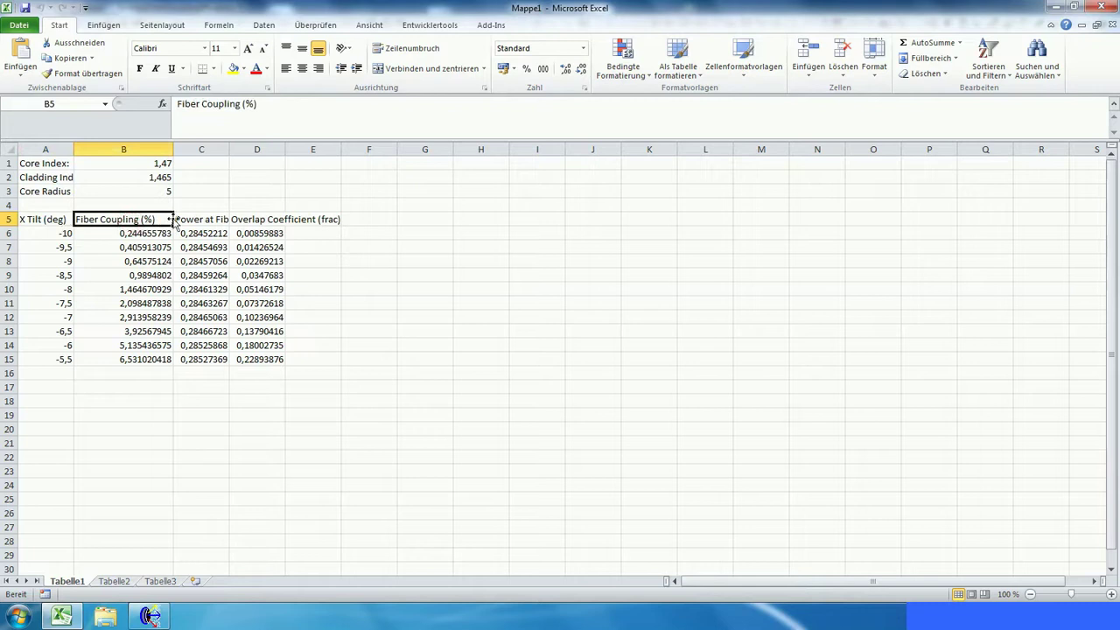
# - Widen column C to fit the fiber power heading, then minimize Excel
pyautogui.moveTo(229, 148); pyautogui.dragTo(262, 149)
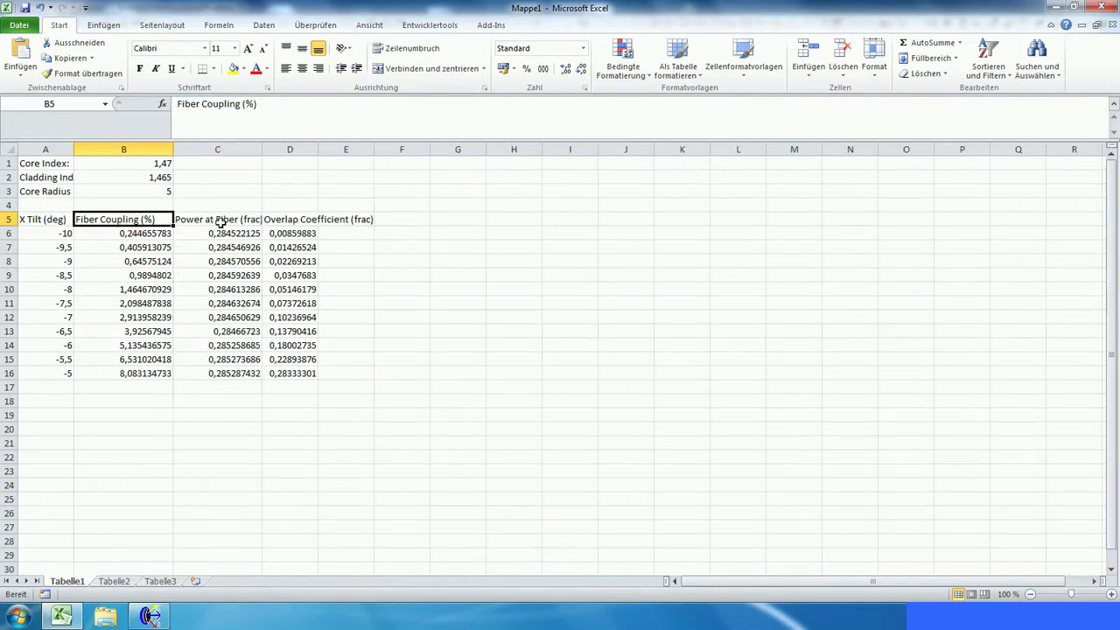
pyautogui.click(298, 221)
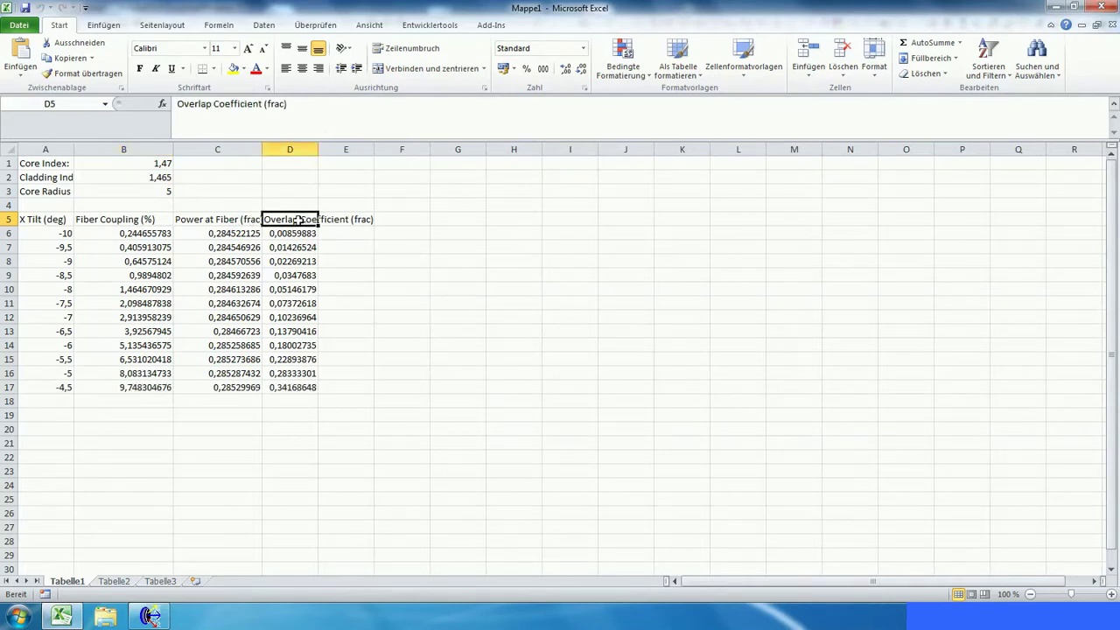
pyautogui.click(385, 313)
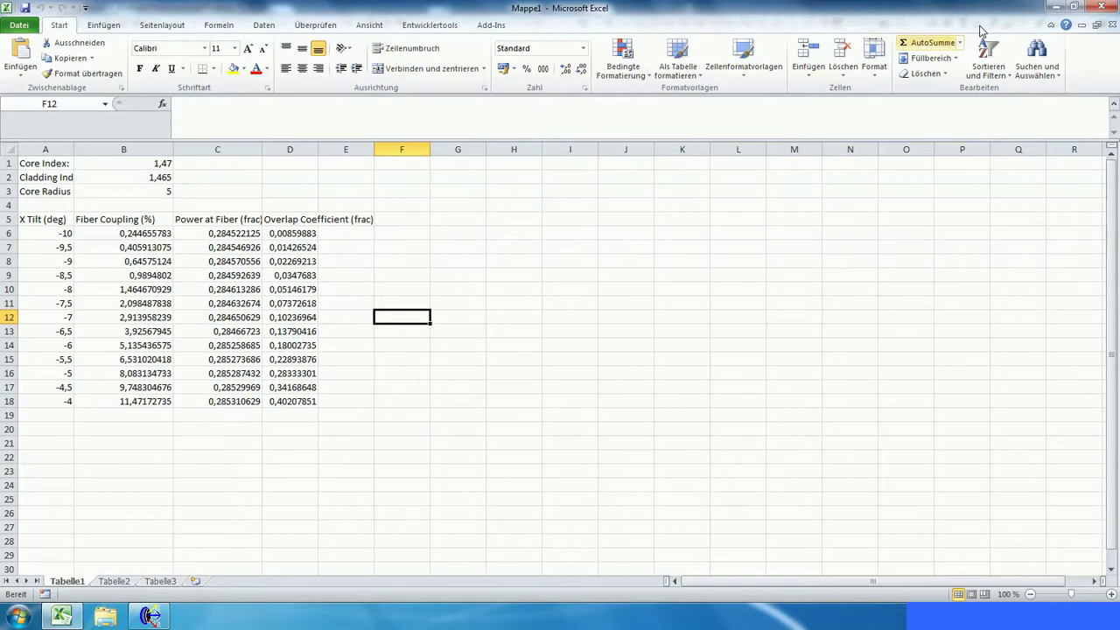
pyautogui.click(1056, 7)
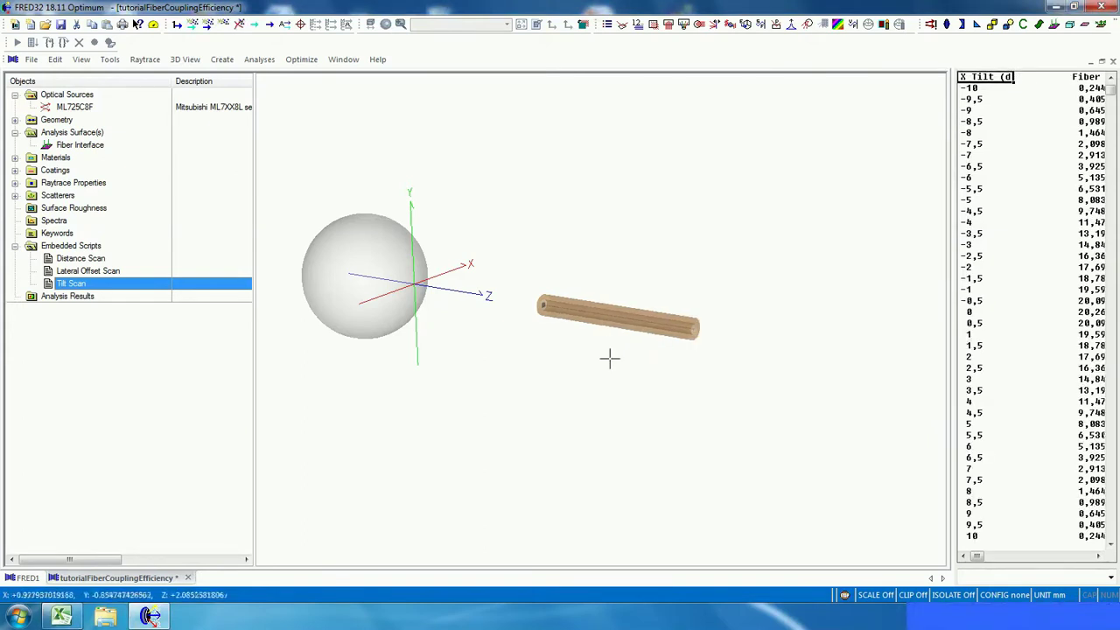
# - Browse the Tabelle1 tilt data, view the Fiber Coupling vs X Tilt chart, then return to FRED
pyautogui.click(61, 616)
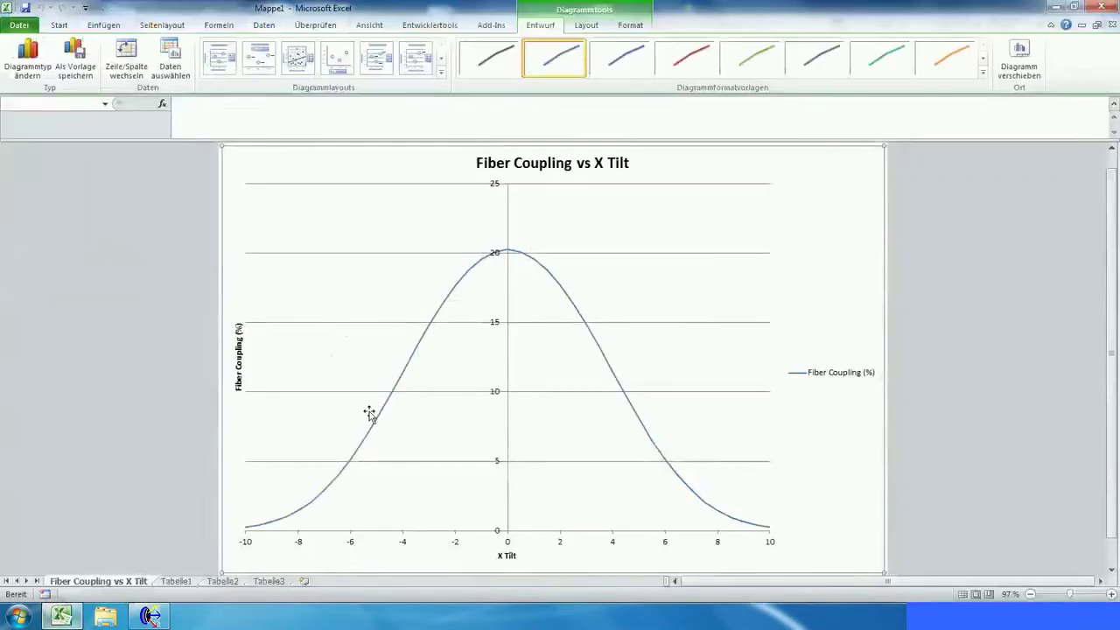
pyautogui.click(175, 581)
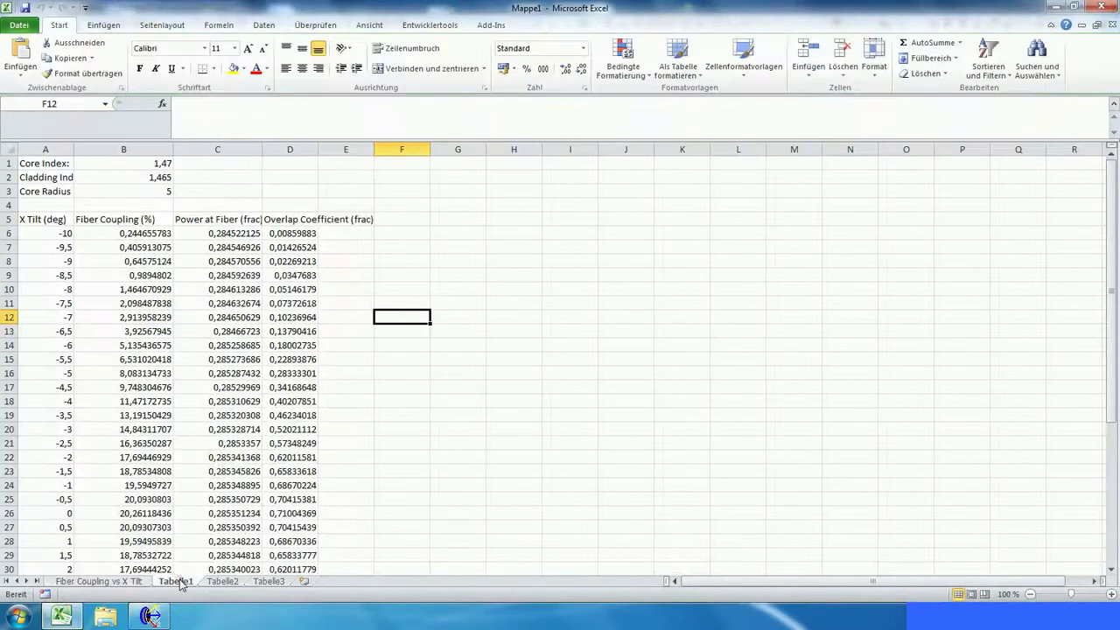
pyautogui.click(206, 472)
pyautogui.scroll(-3, 184, 525)
pyautogui.scroll(-5, 185, 528)
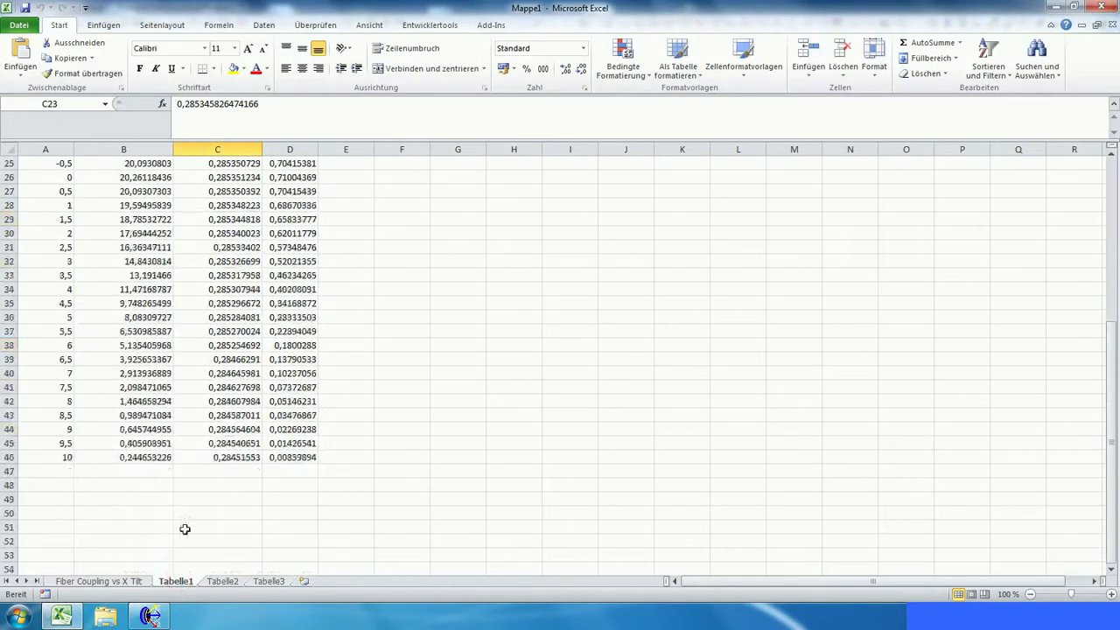
pyautogui.click(98, 581)
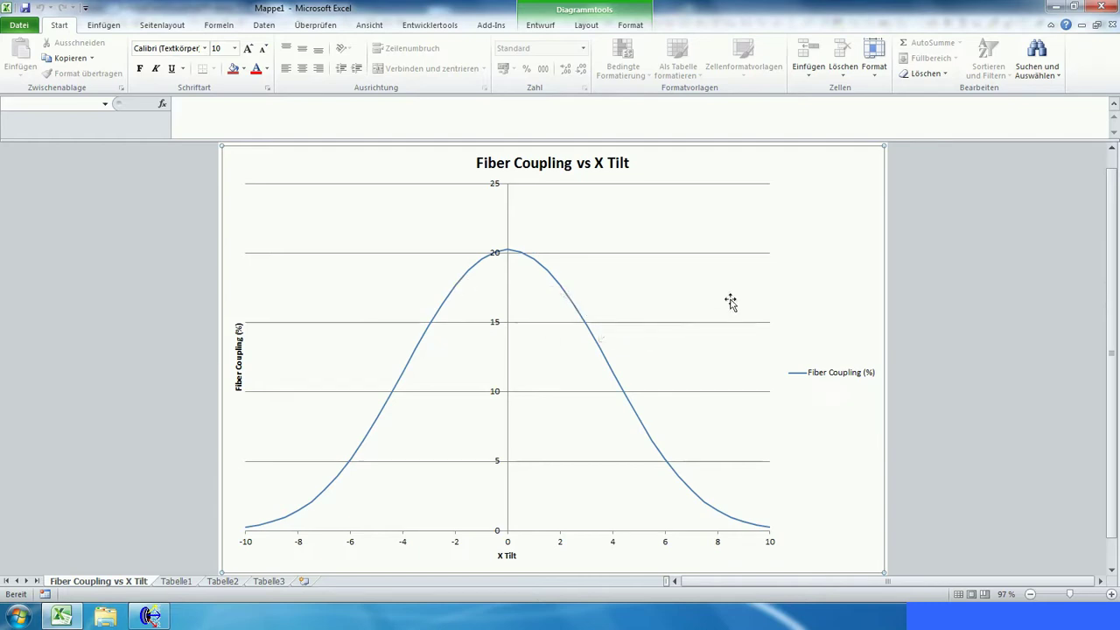
pyautogui.click(1056, 8)
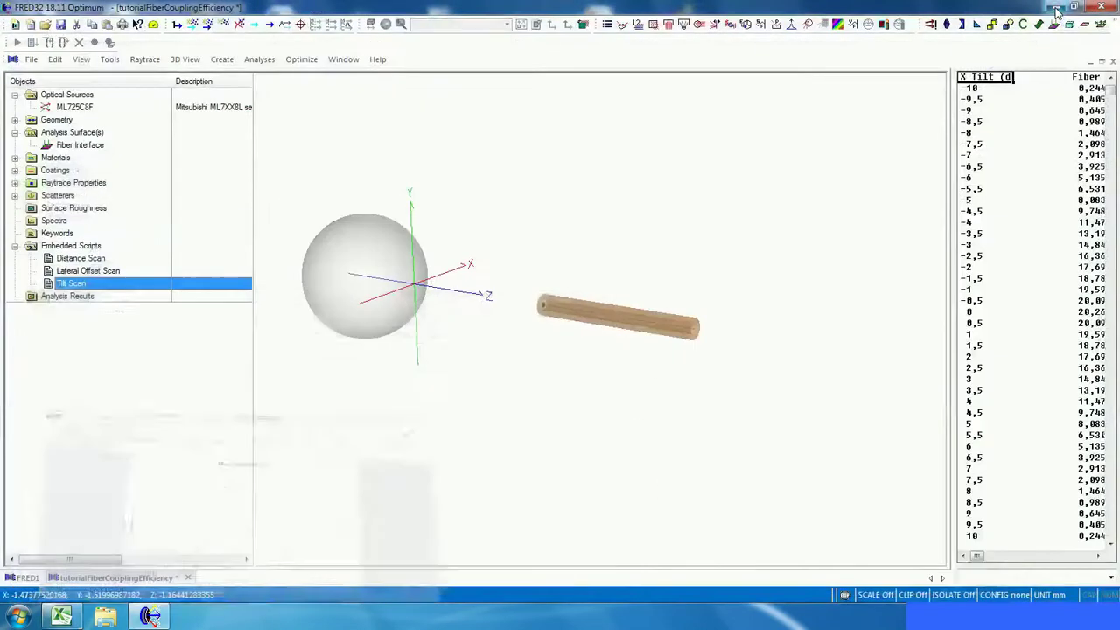
# - Close the tilt results workbook without saving (Nicht speichern)
pyautogui.click(677, 198)
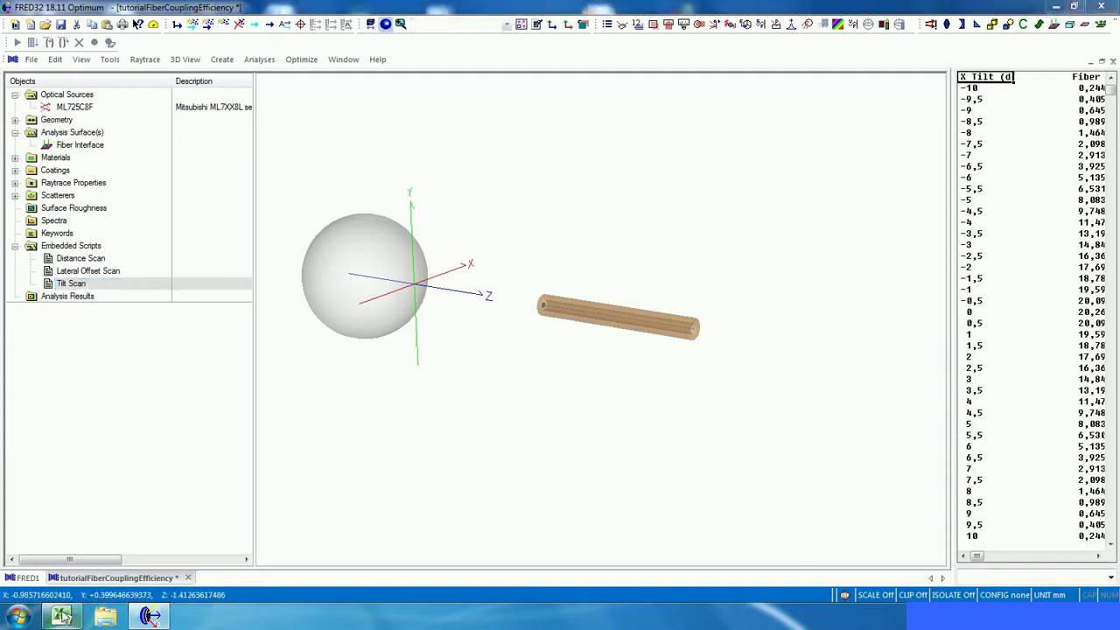
pyautogui.rightClick(61, 617)
pyautogui.click(70, 581)
pyautogui.click(559, 322)
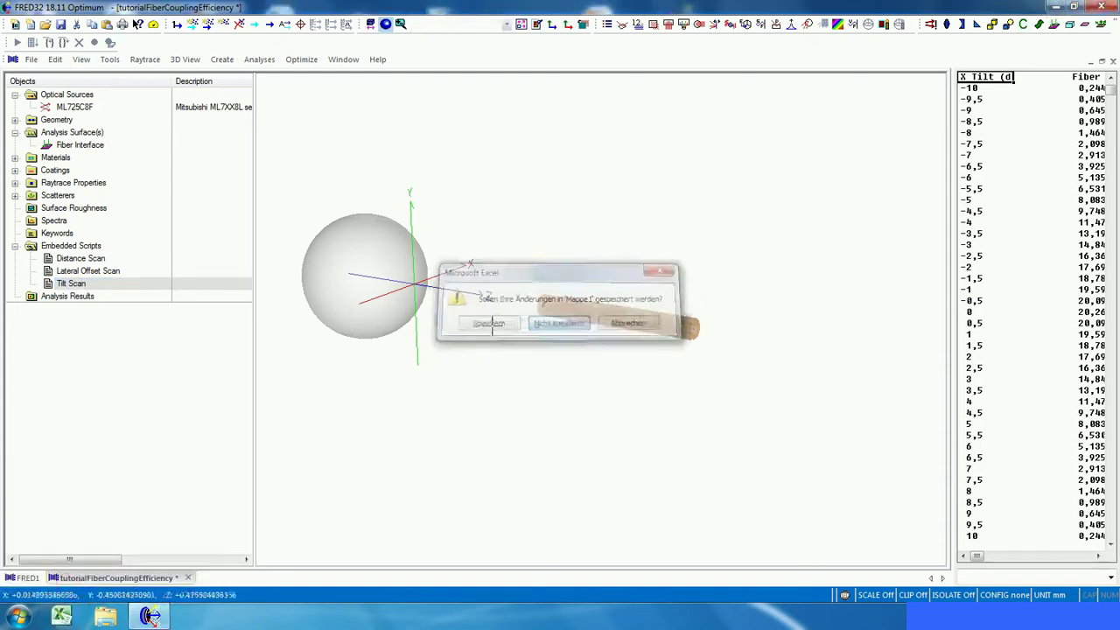
# - Run the Lateral Offset Scan embedded script
pyautogui.click(88, 272)
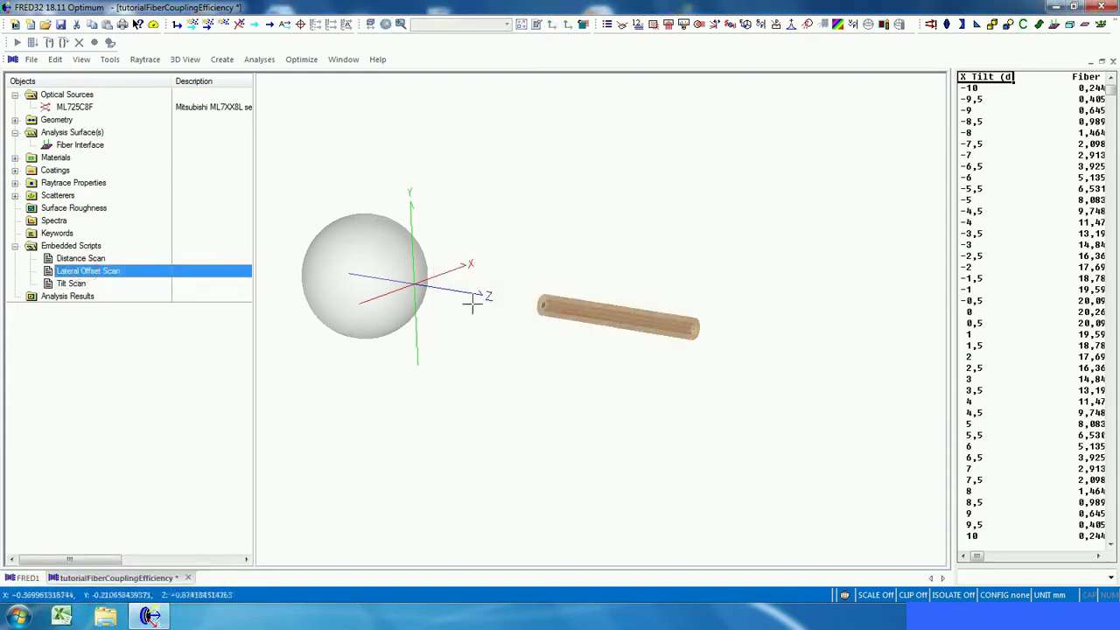
pyautogui.moveTo(475, 300)
pyautogui.mouseDown()
pyautogui.moveTo(508, 324)
pyautogui.moveTo(317, 271)
pyautogui.mouseUp()
pyautogui.scroll(2, 324, 265)
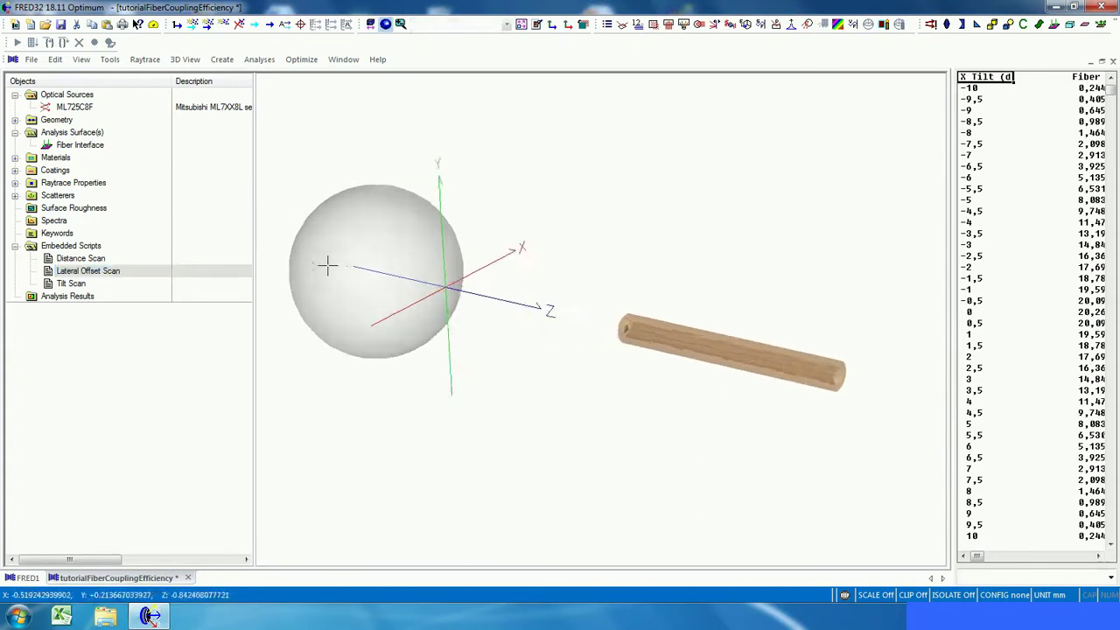
pyautogui.rightClick(87, 271)
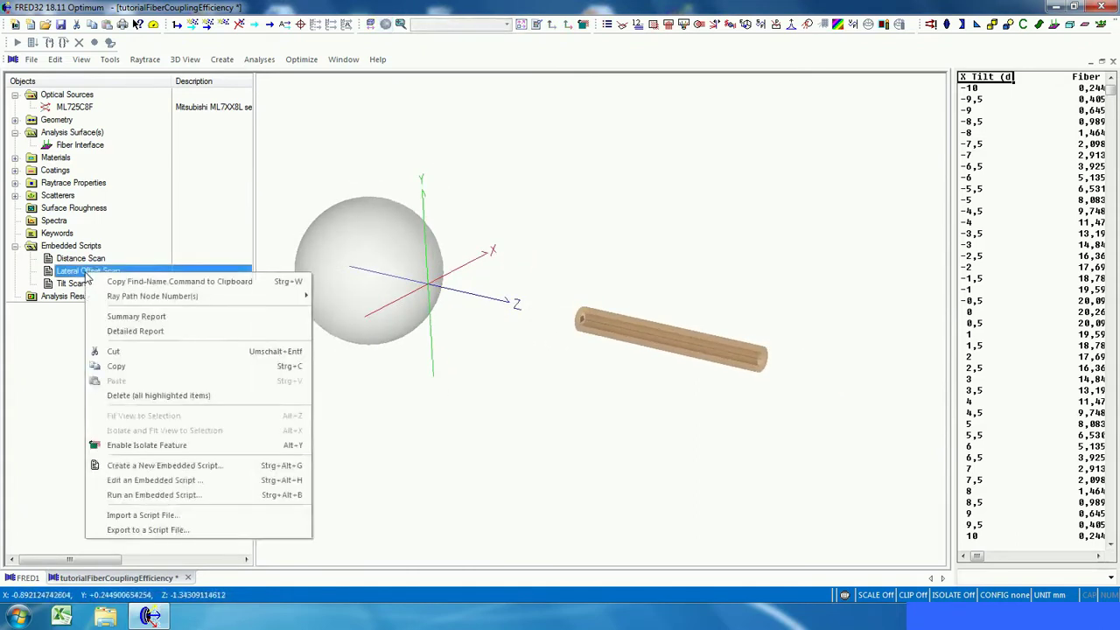
pyautogui.click(154, 495)
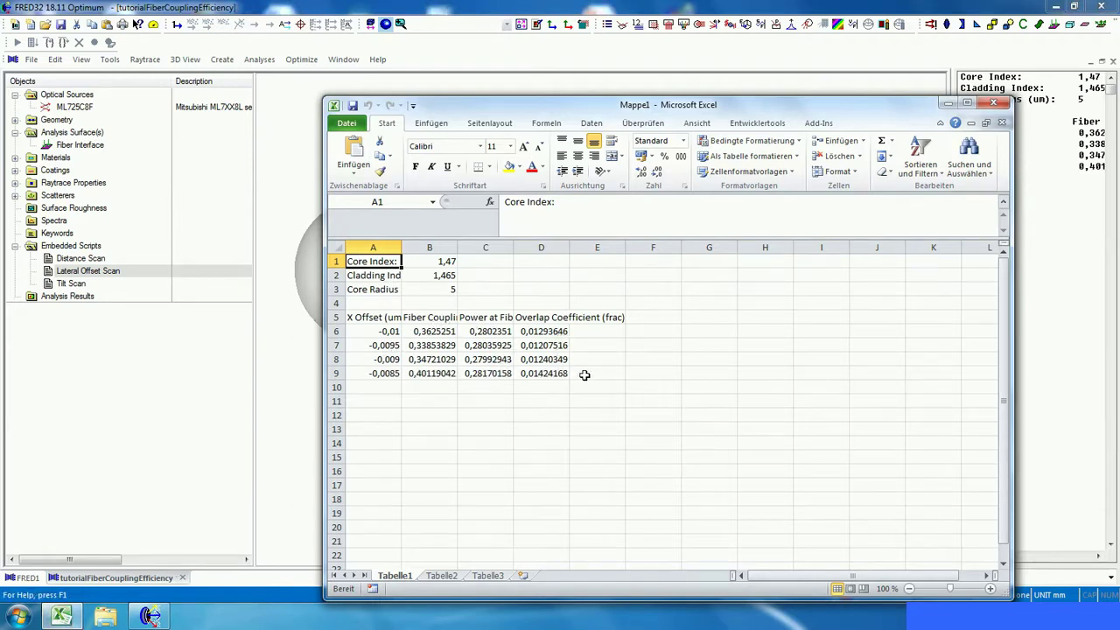
# - Check FRED's offset output, then restore and maximize Excel to view the Fiber Coupling vs X Offset chart
pyautogui.click(948, 103)
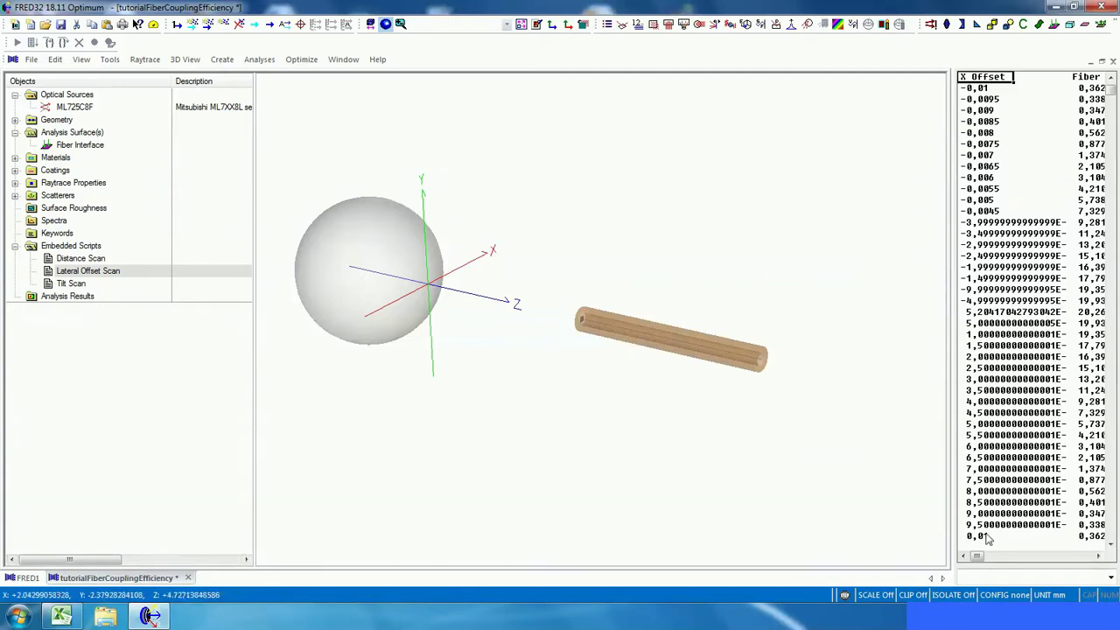
pyautogui.click(61, 617)
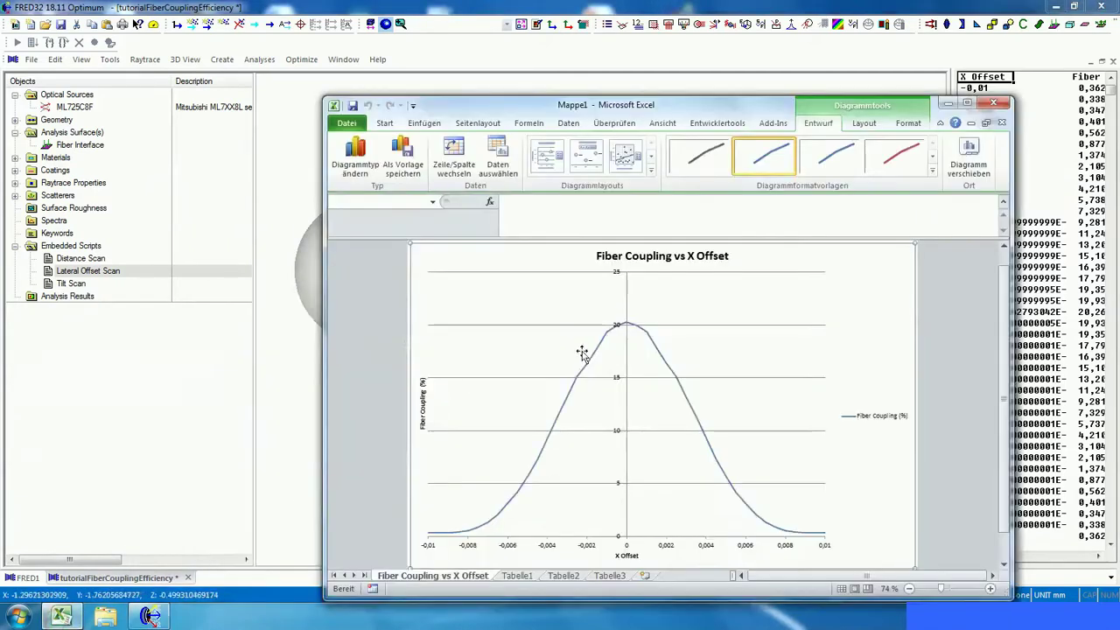
pyautogui.click(967, 104)
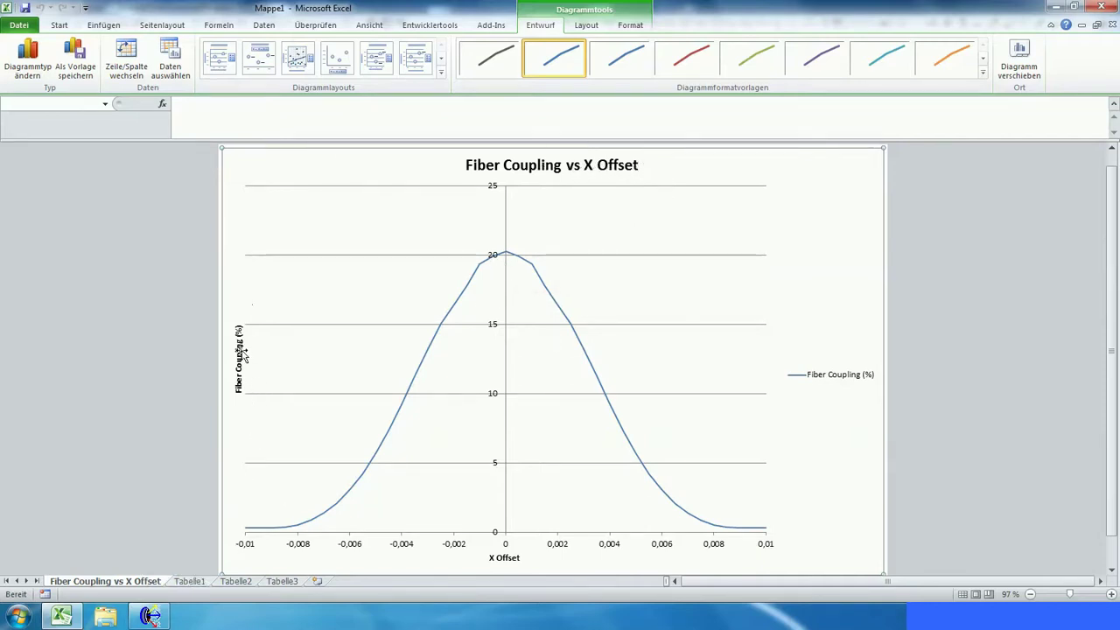
# - Review the Tabelle1 offset data and close the workbook without saving
pyautogui.click(189, 581)
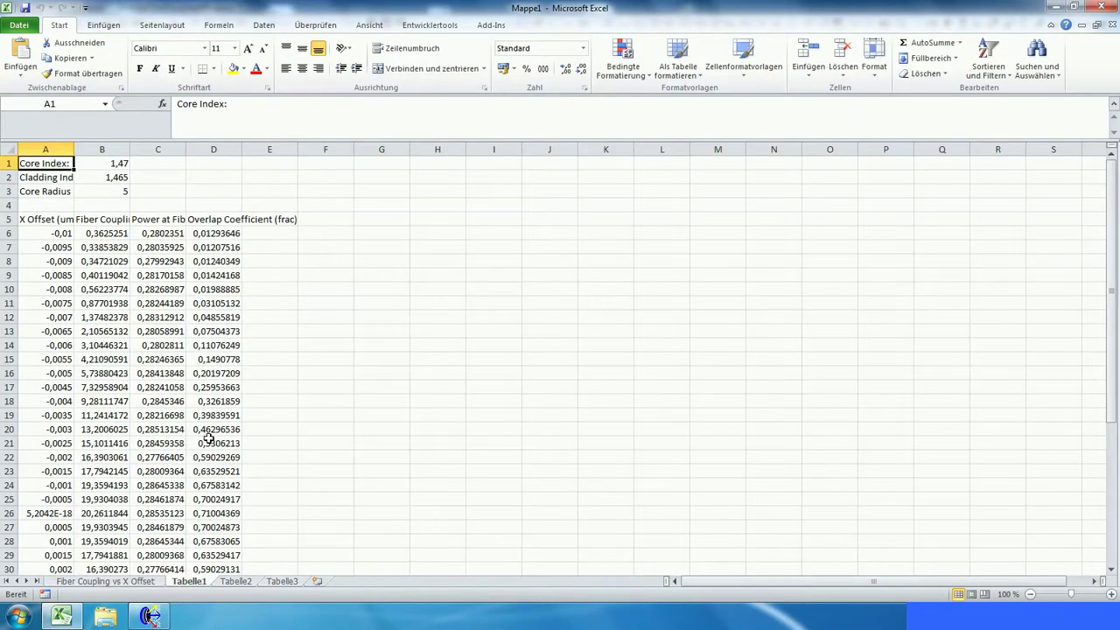
pyautogui.click(360, 275)
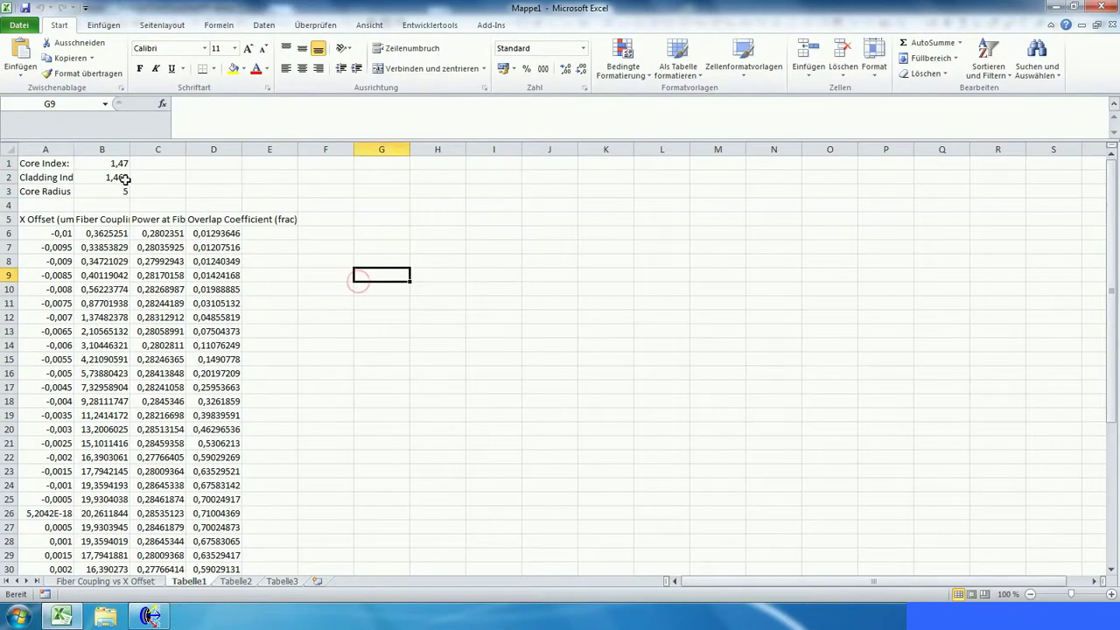
pyautogui.click(1094, 7)
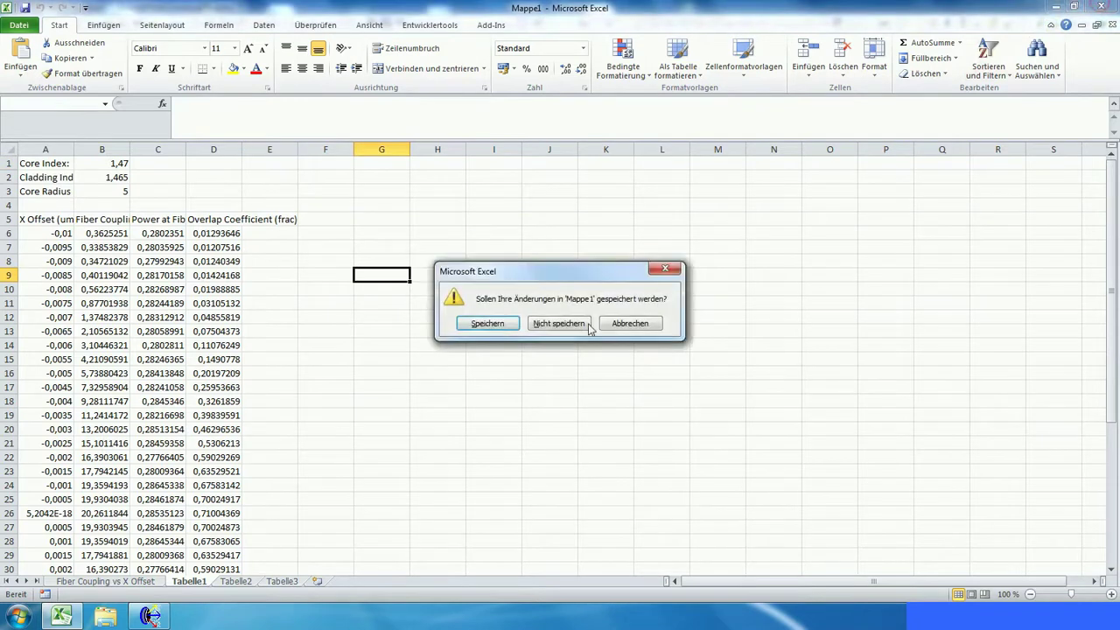
pyautogui.click(564, 326)
# - Run the Distance Scan script, check its exported results in Excel, then minimize Excel
pyautogui.moveTo(550, 222); pyautogui.dragTo(569, 237)
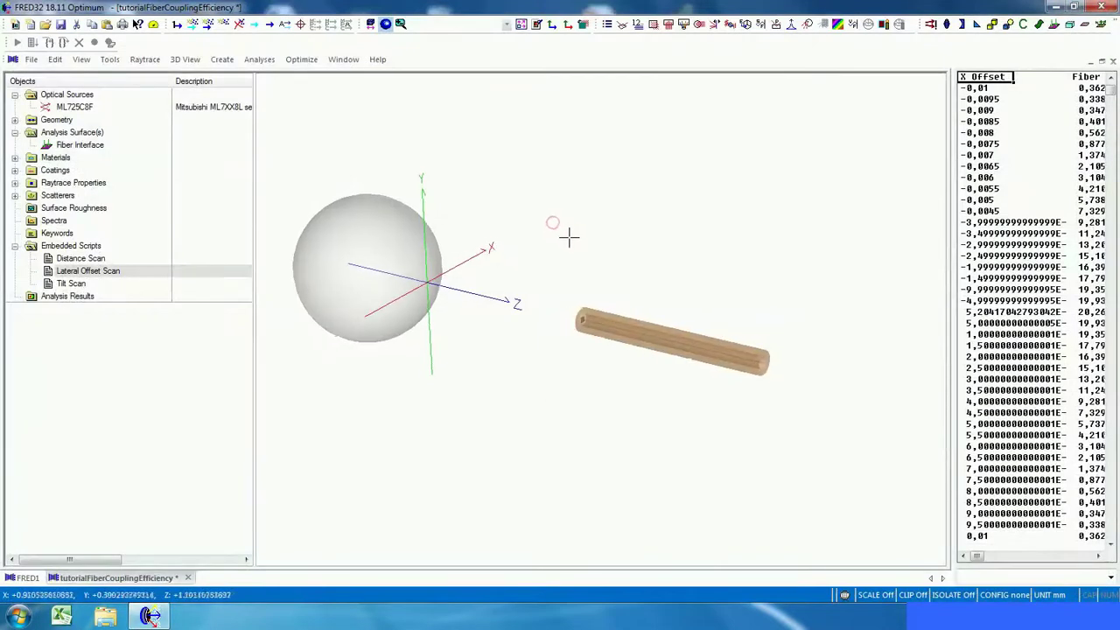
pyautogui.click(78, 260)
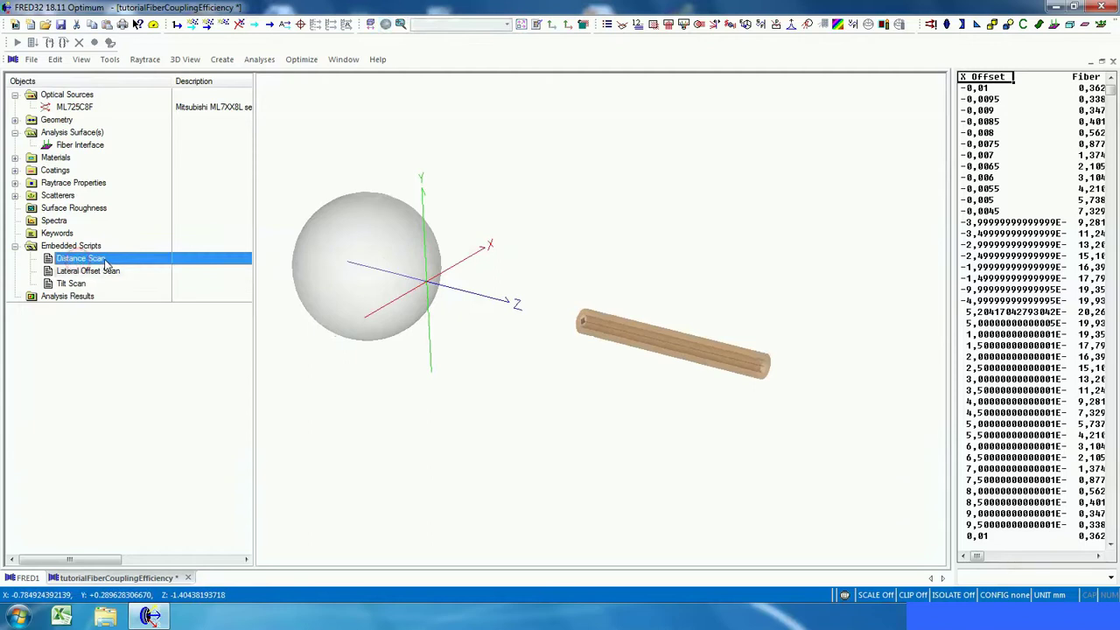
pyautogui.rightClick(92, 263)
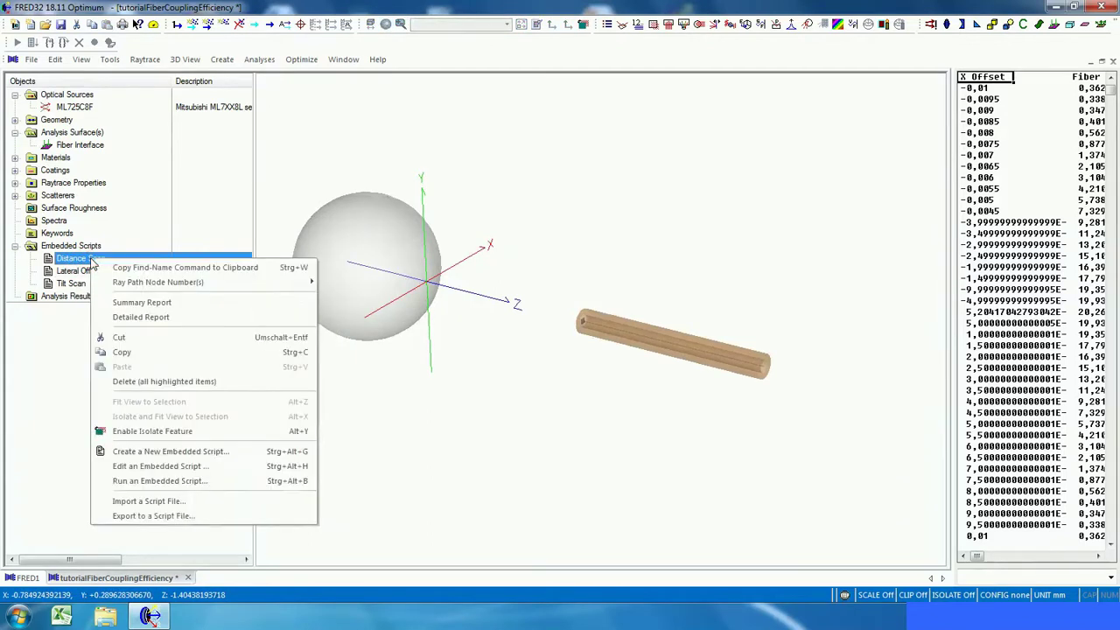
pyautogui.click(192, 481)
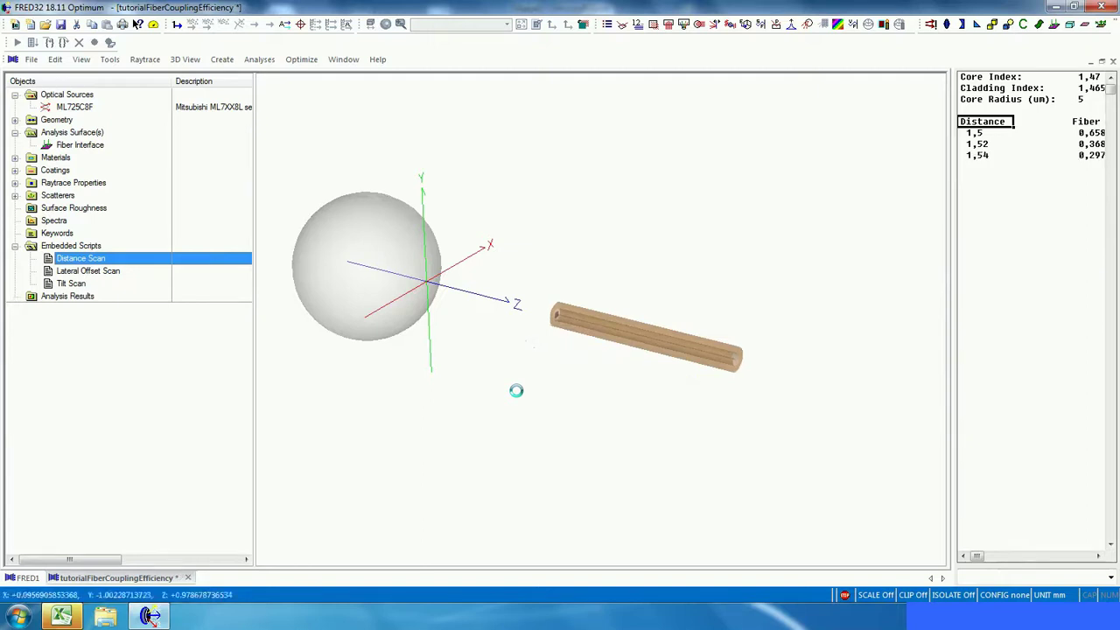
pyautogui.click(63, 616)
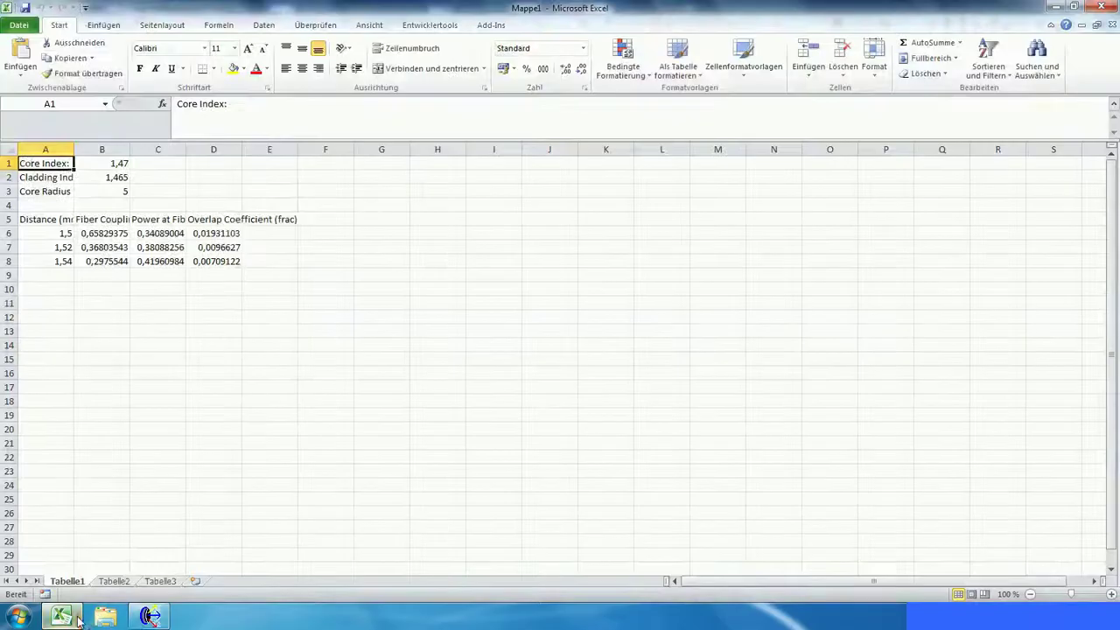
pyautogui.click(1055, 6)
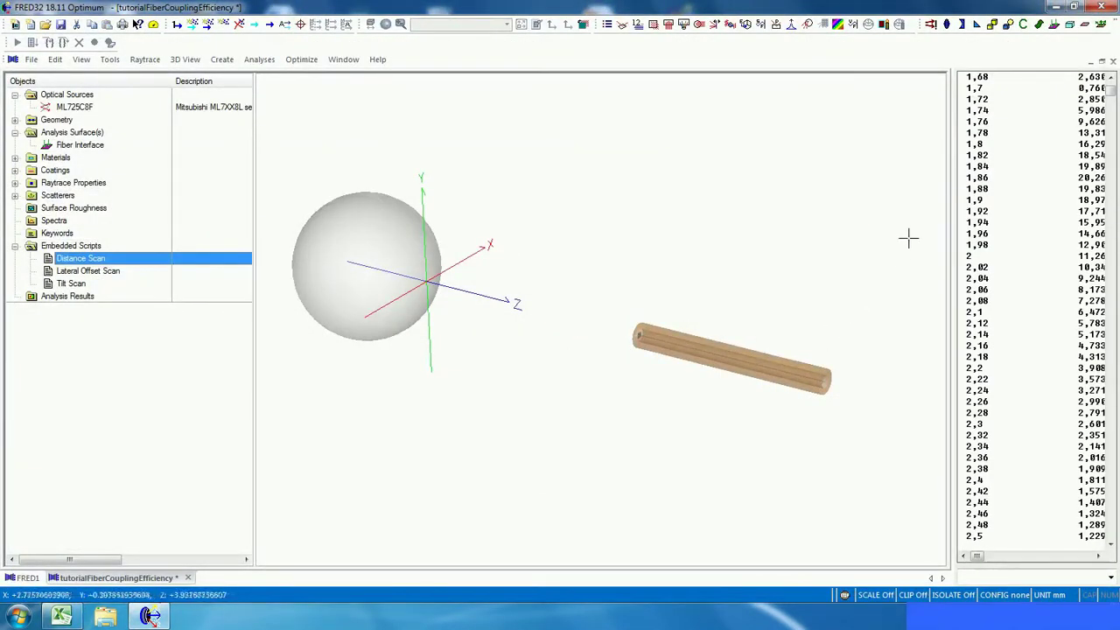
pyautogui.click(999, 236)
pyautogui.scroll(4, 1001, 243)
pyautogui.click(988, 111)
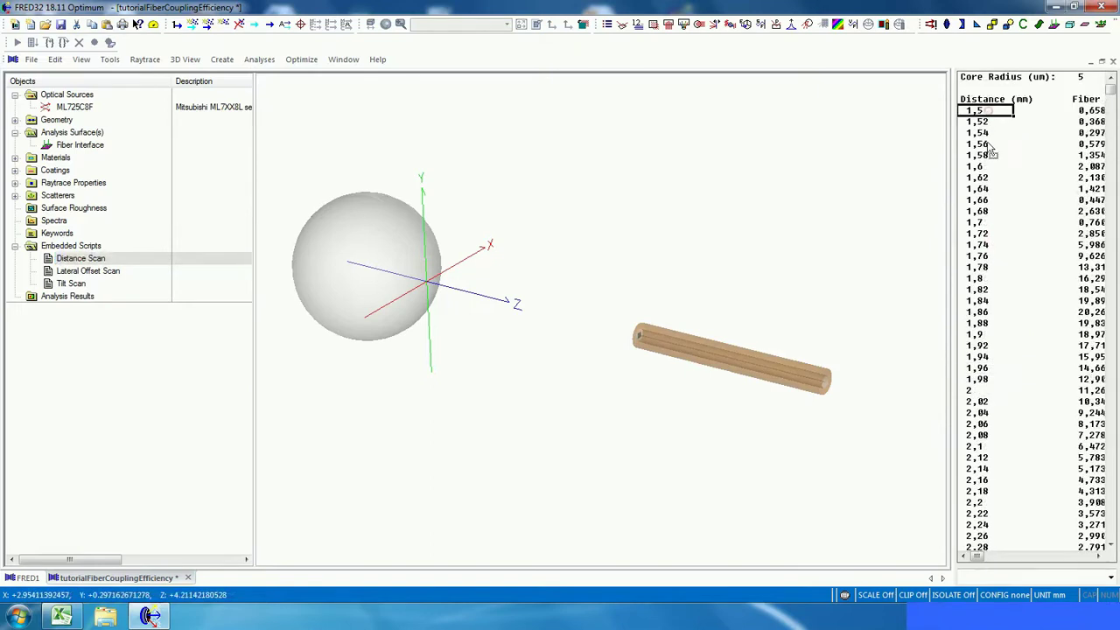
pyautogui.scroll(-4, 1011, 227)
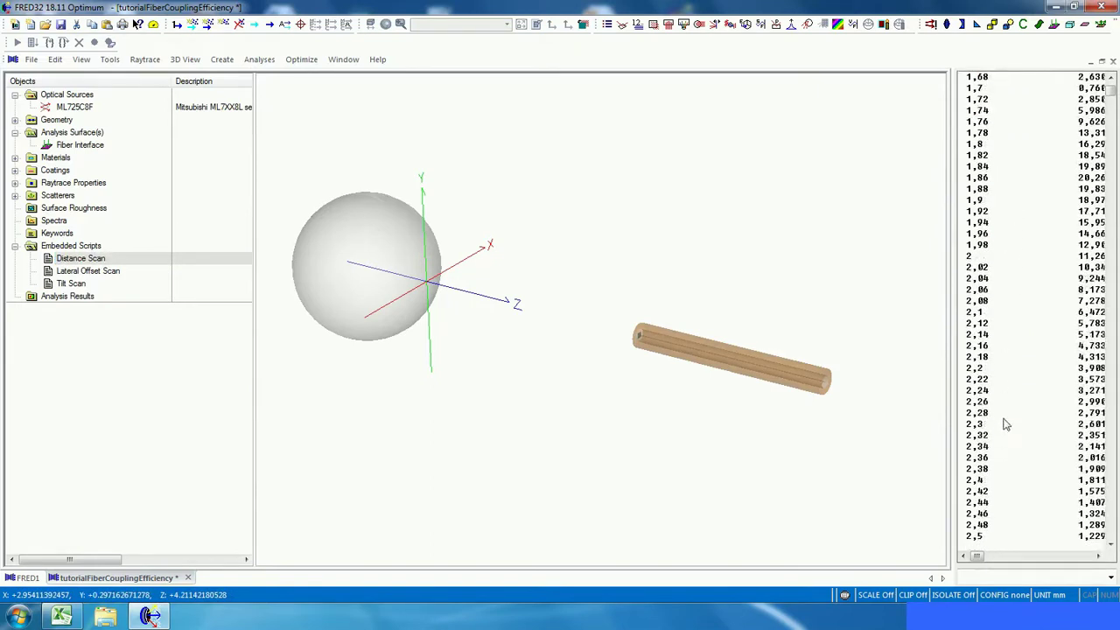
pyautogui.scroll(1, 1005, 424)
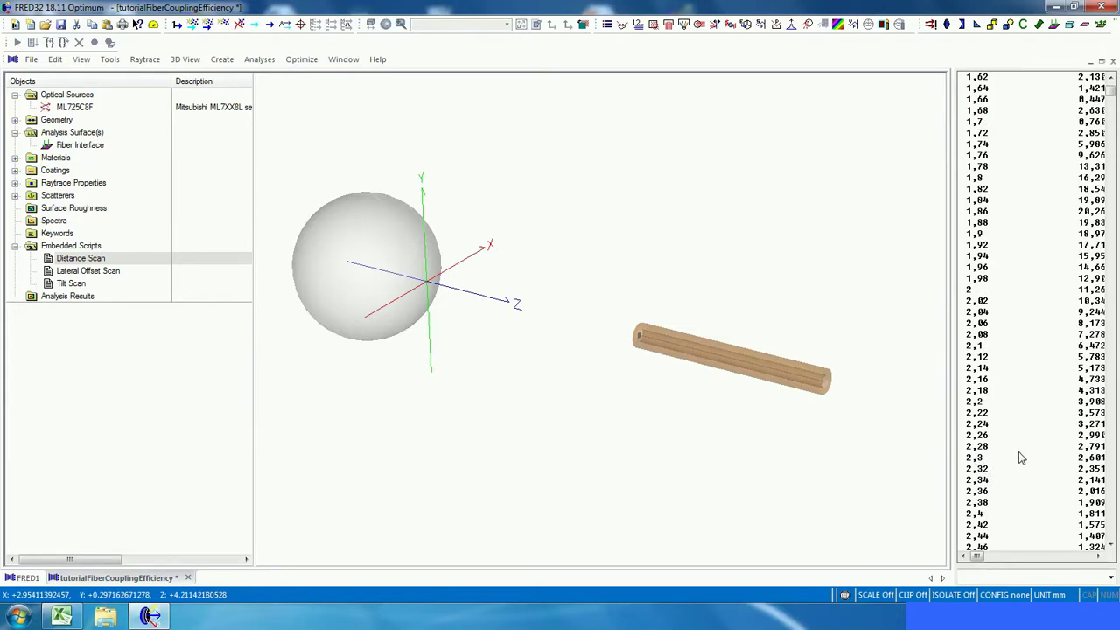
pyautogui.click(74, 615)
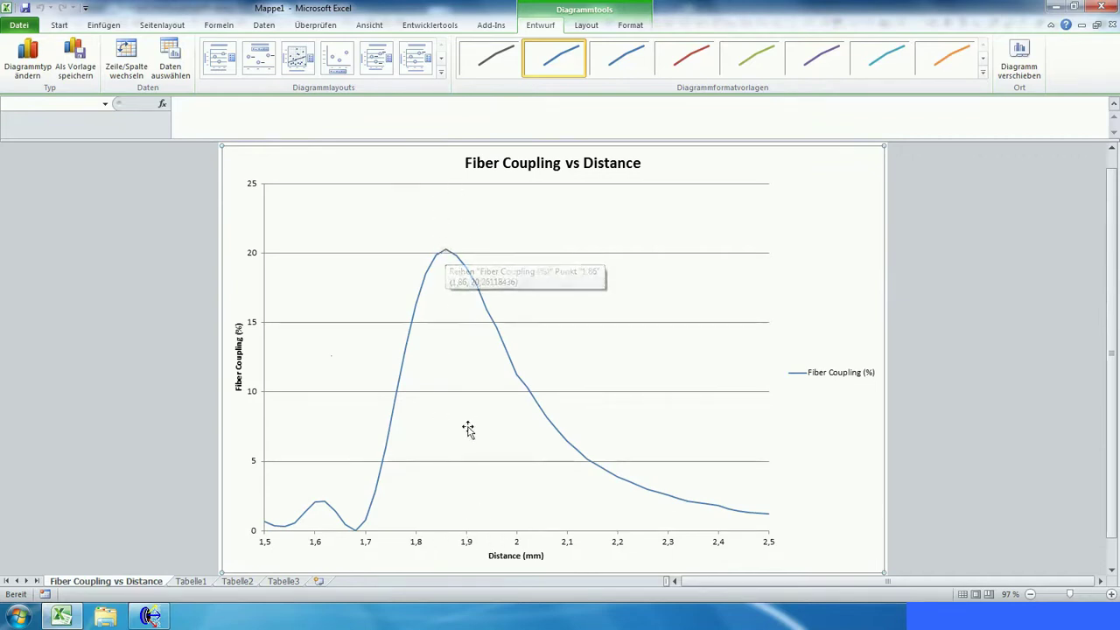
pyautogui.click(1057, 10)
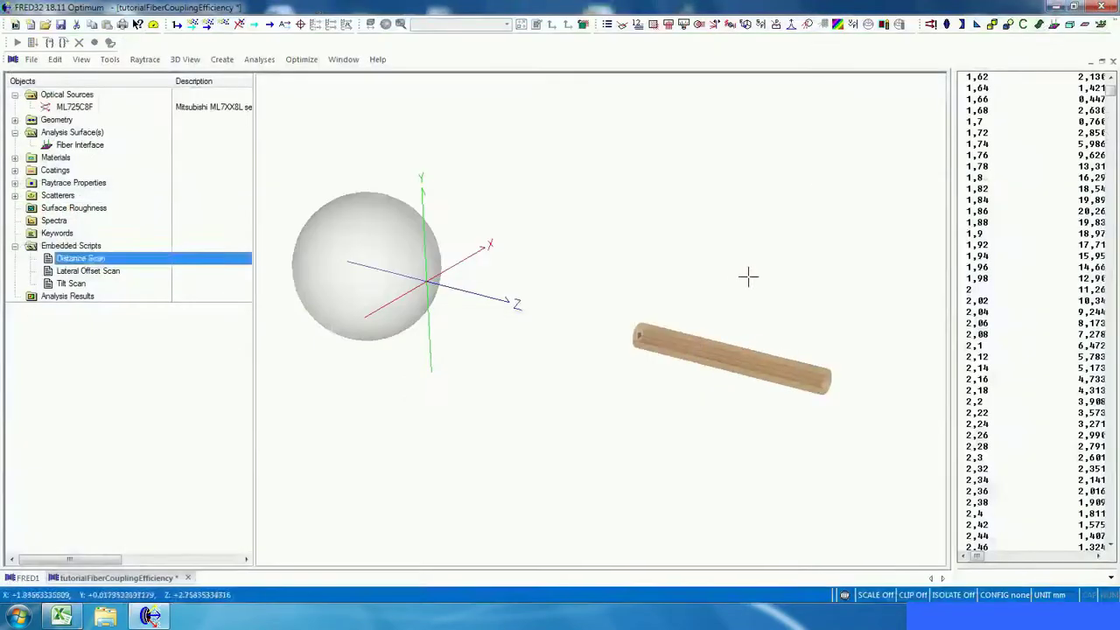